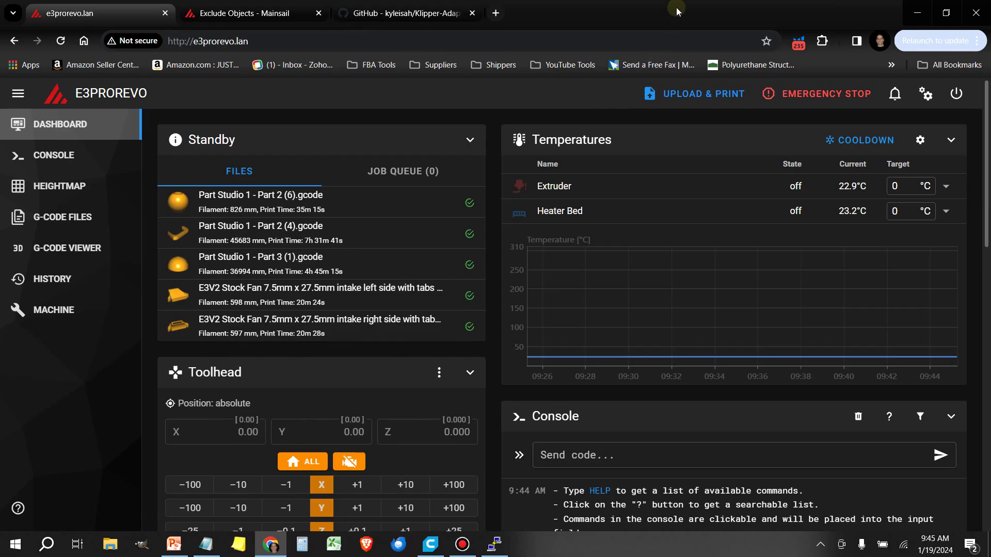
From the Machine page's Update Manager, start a full update of all components, accepting the risks
click(54, 310)
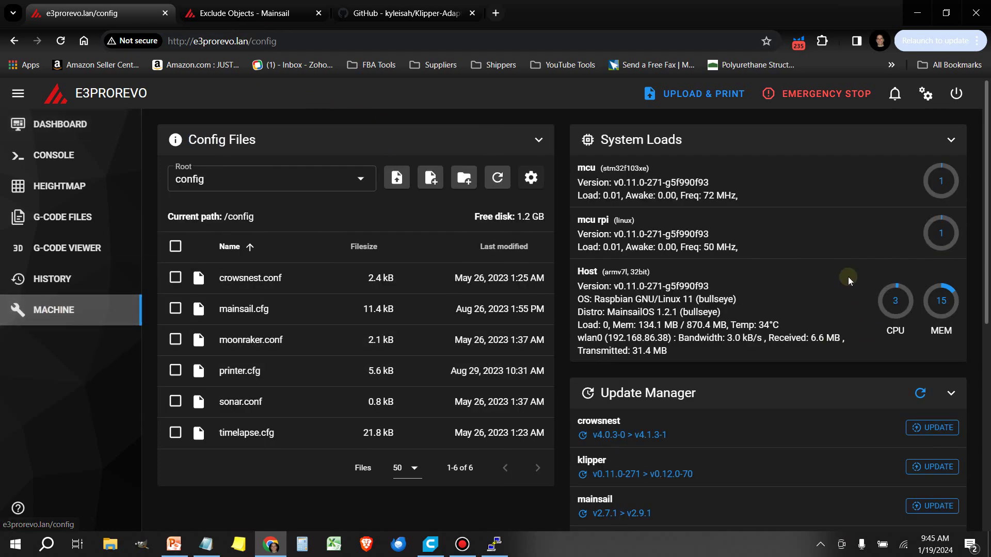
scroll(825, 237, down, 5)
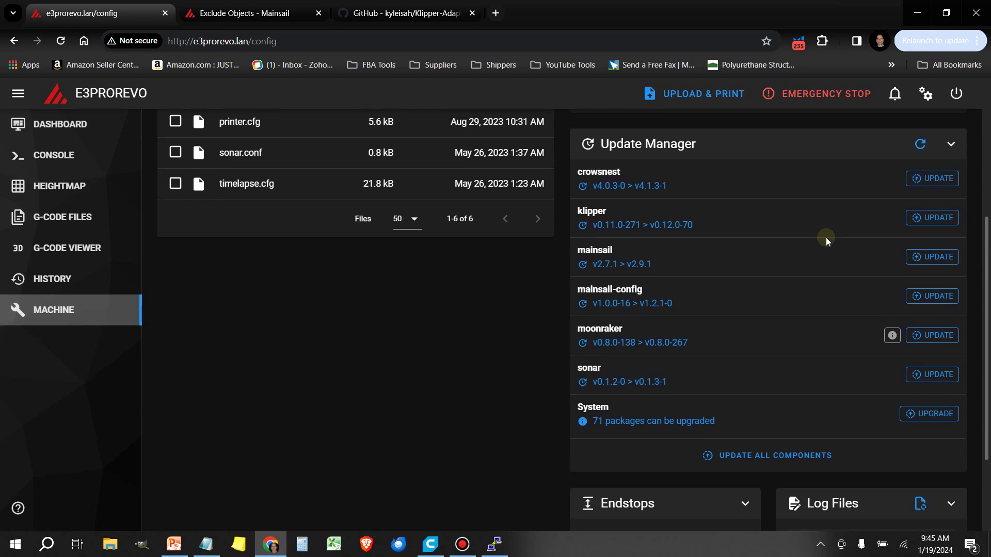
scroll(826, 237, up, 1)
scroll(826, 237, down, 1)
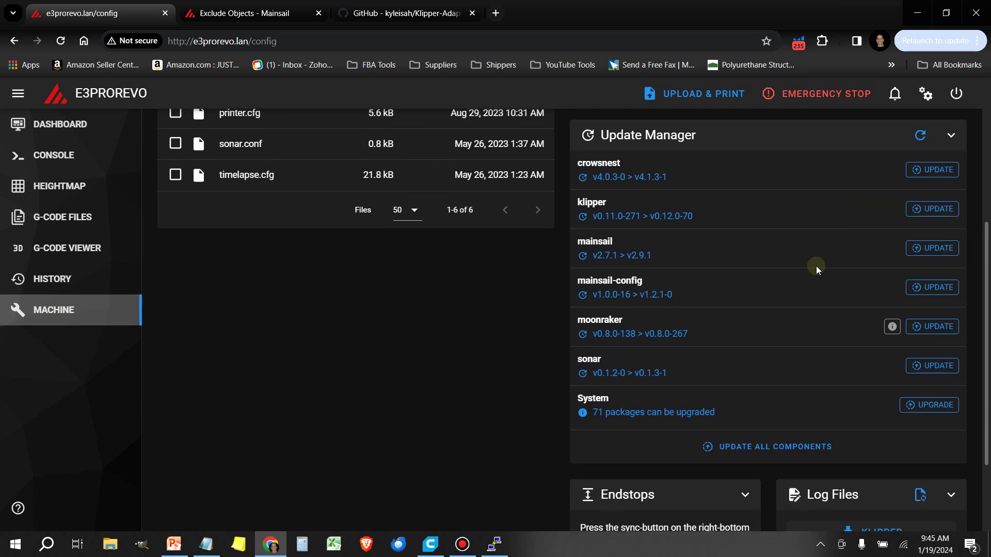
click(767, 458)
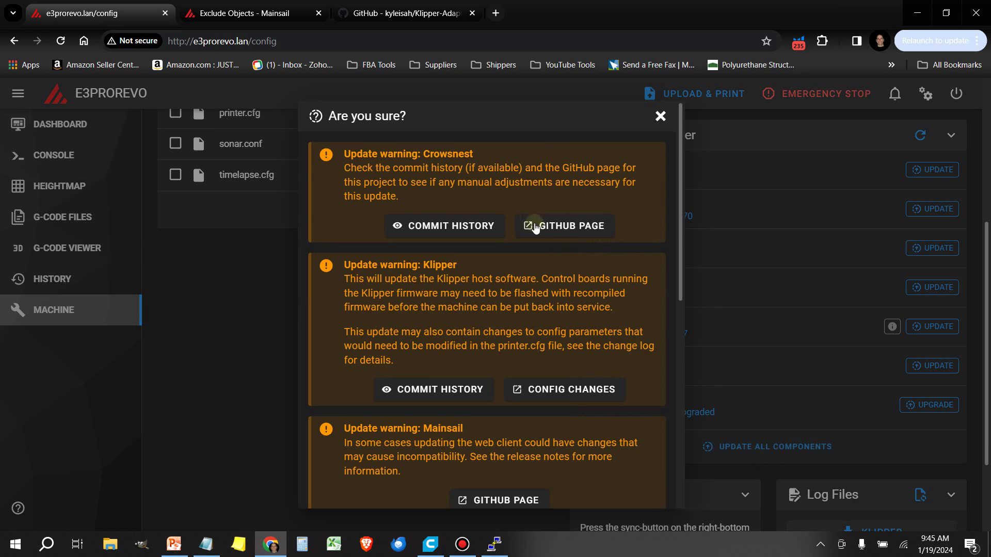
scroll(567, 243, down, 10)
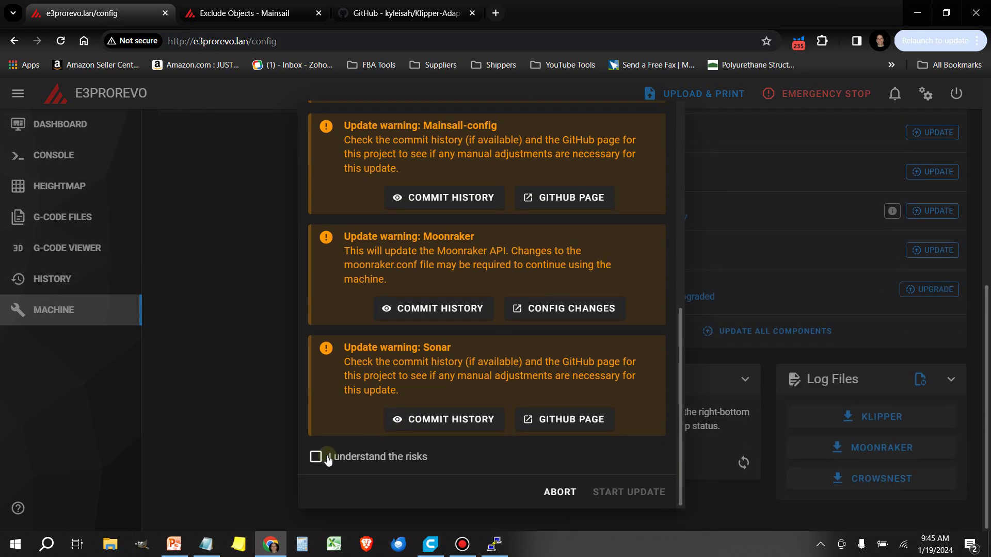
click(316, 457)
click(615, 494)
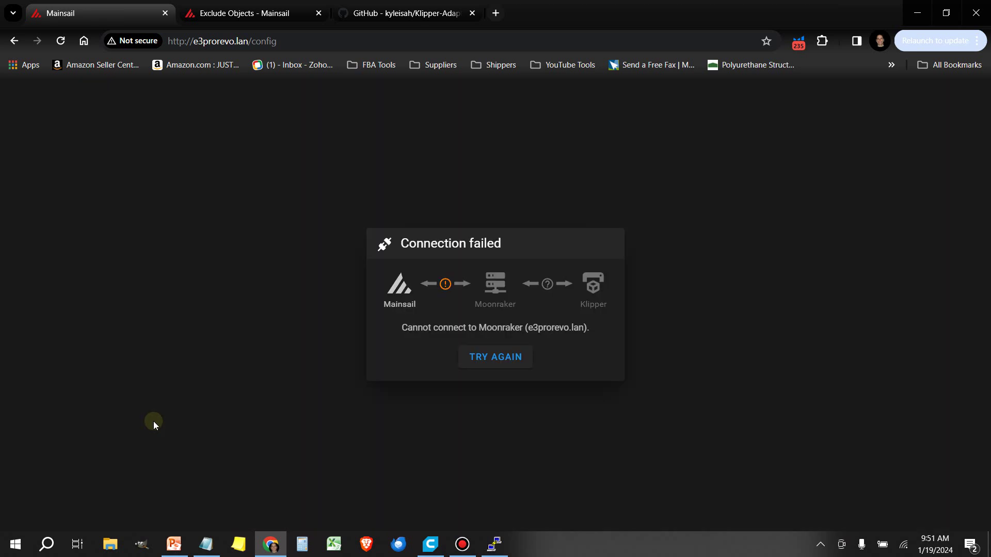
Reconnect after the update, close the report, and confirm every component shows up to date
click(500, 358)
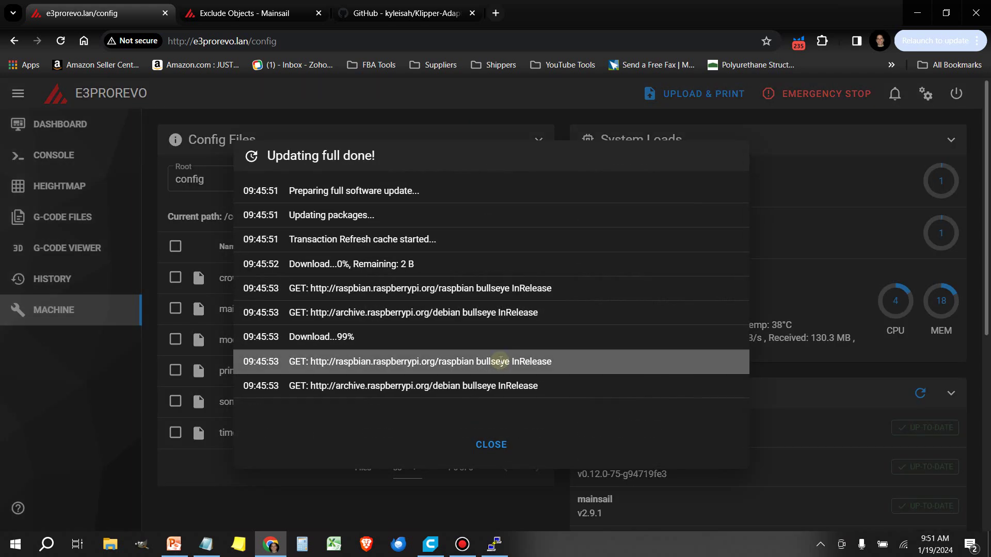
click(493, 444)
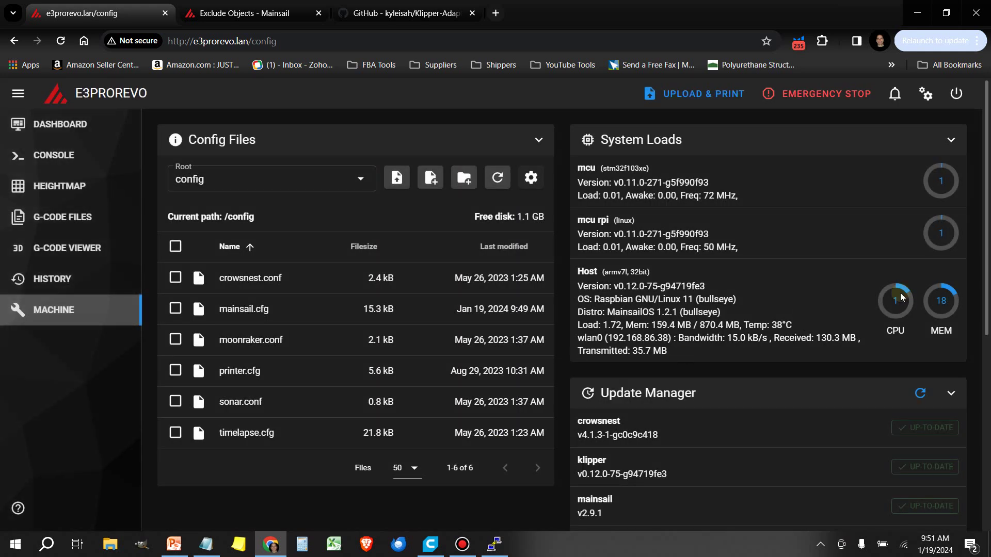
scroll(814, 277, down, 5)
scroll(818, 277, up, 1)
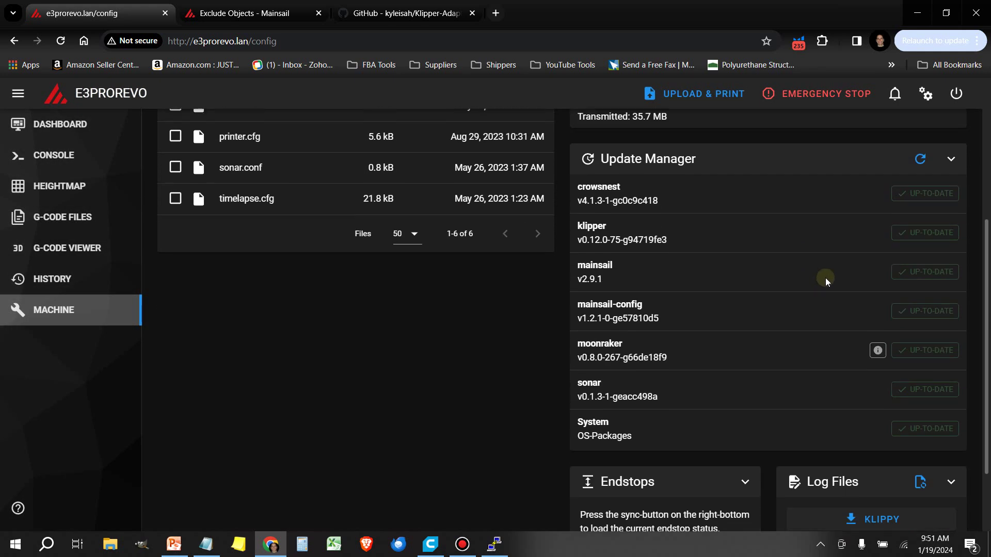
scroll(808, 344, up, 4)
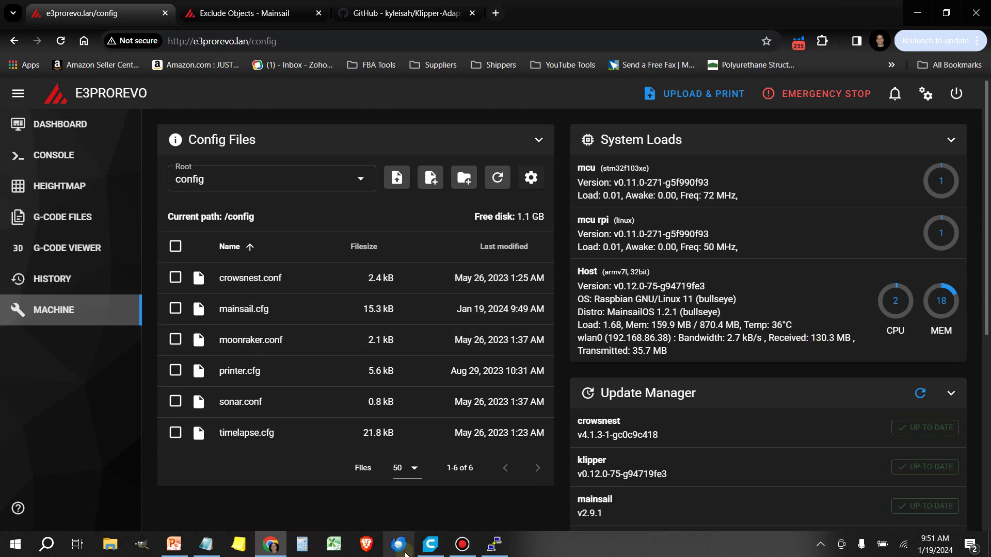
click(216, 551)
Restore the Klipper steps notes window, make it taller and place it at the upper right
click(218, 549)
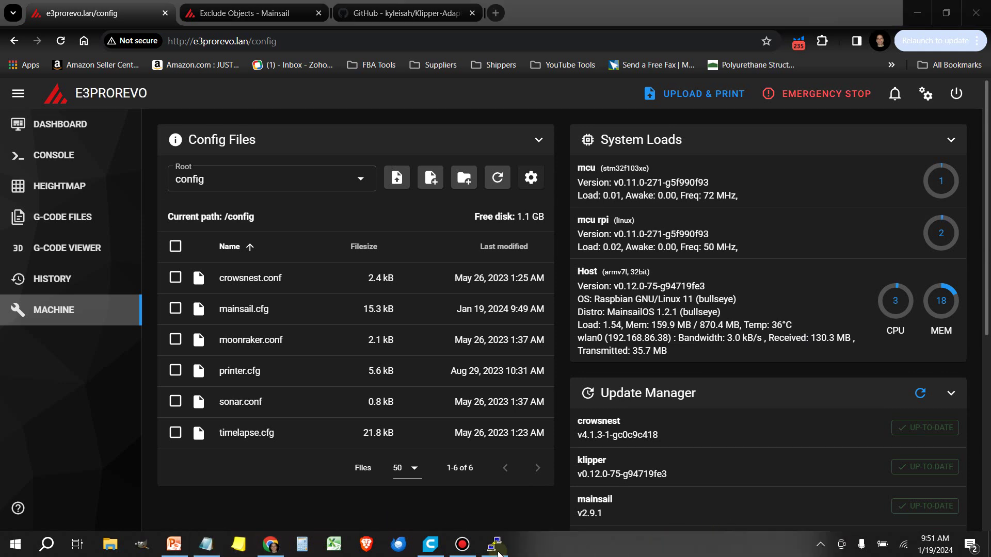
click(205, 544)
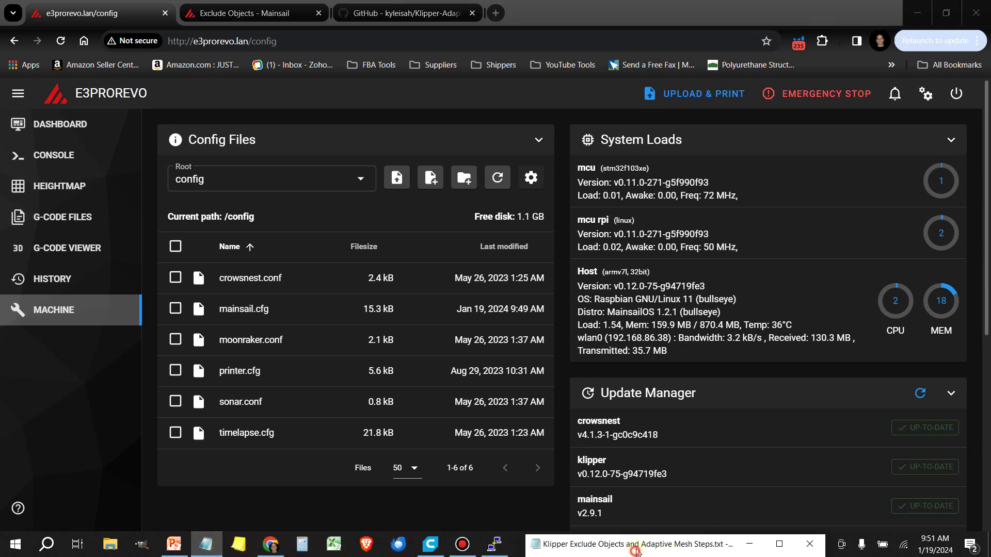
drag(725, 540, 774, 12)
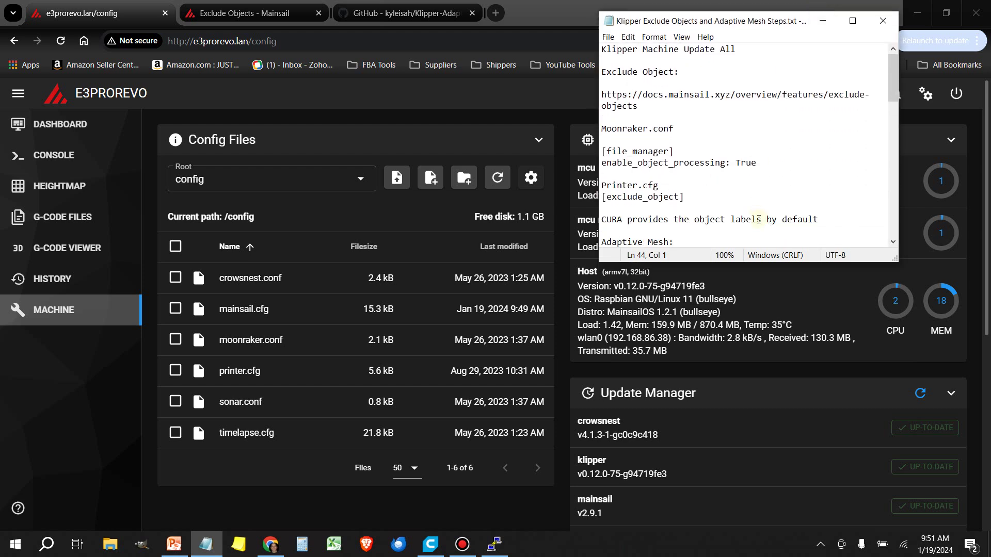
drag(777, 261, 849, 556)
drag(686, 12, 764, 19)
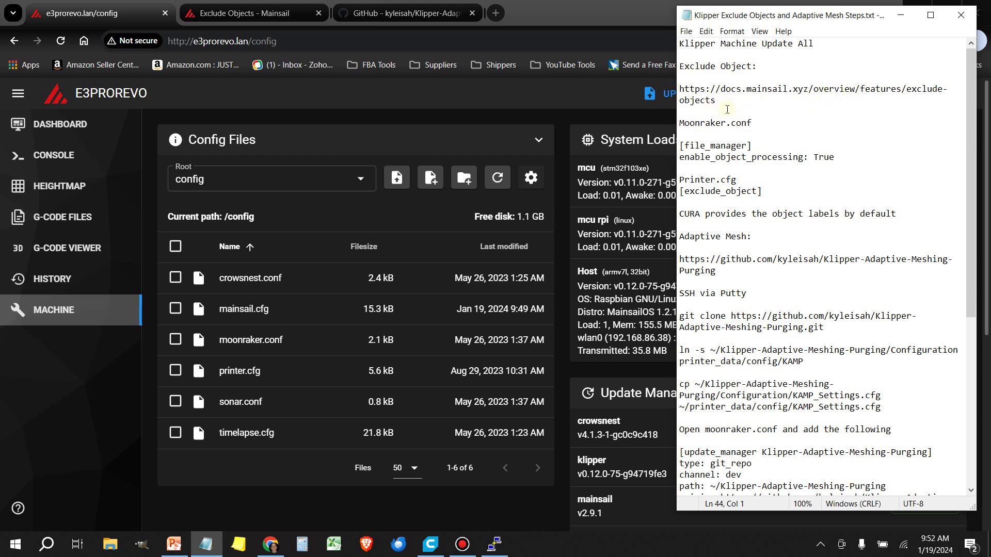
mouse_move(273, 14)
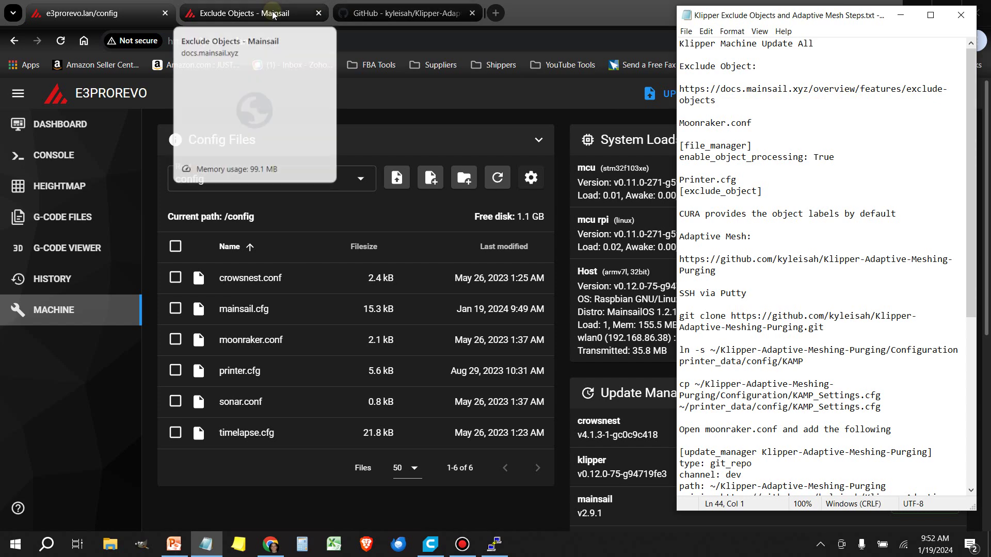
Read the Exclude Objects guide's PrusaSlicer, Cura and Moonraker/Klipper sections, then return to the config files
click(274, 14)
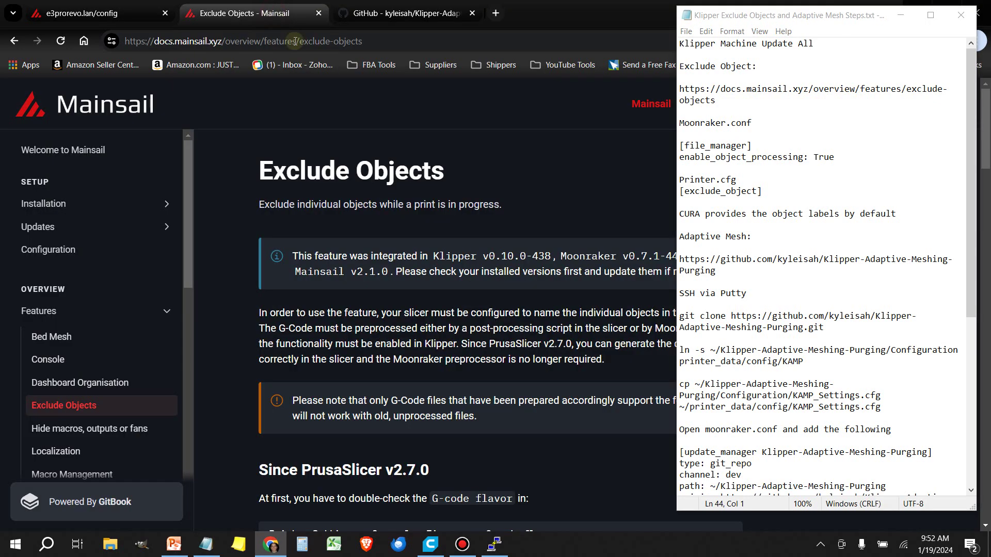
scroll(590, 181, down, 5)
scroll(590, 181, up, 4)
scroll(590, 180, down, 1)
scroll(591, 179, up, 3)
scroll(591, 178, down, 1)
scroll(590, 179, down, 3)
scroll(590, 179, down, 4)
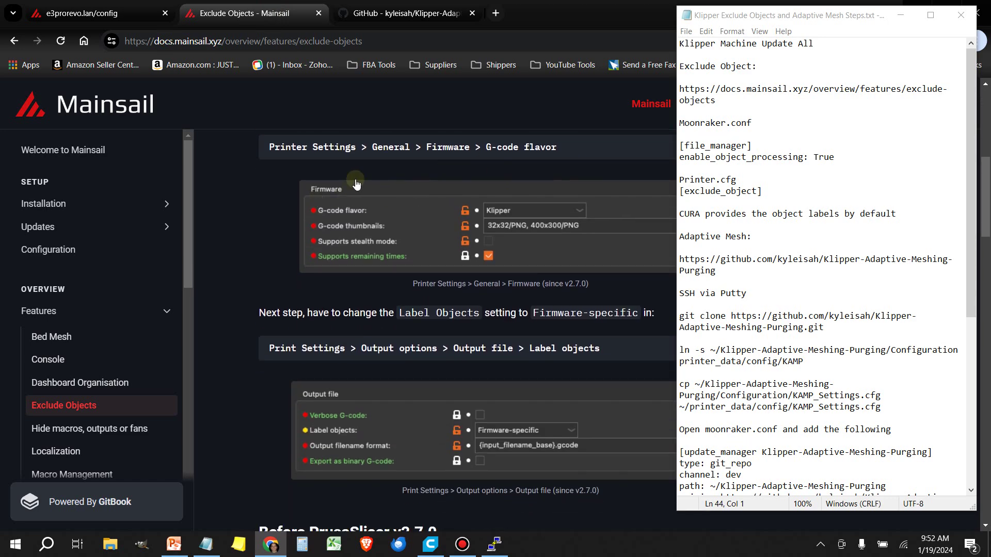
scroll(526, 251, down, 3)
scroll(527, 253, up, 2)
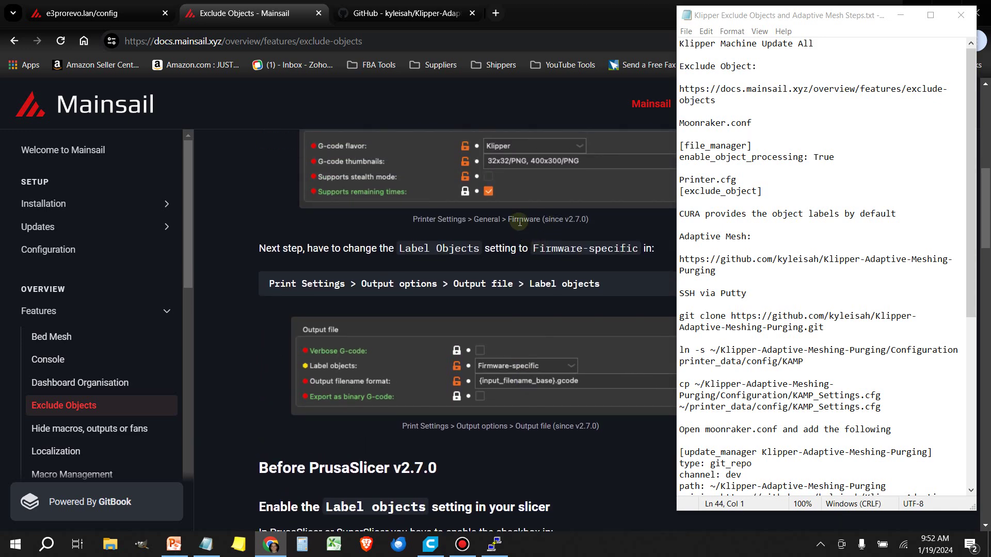
scroll(551, 206, up, 2)
scroll(553, 206, up, 2)
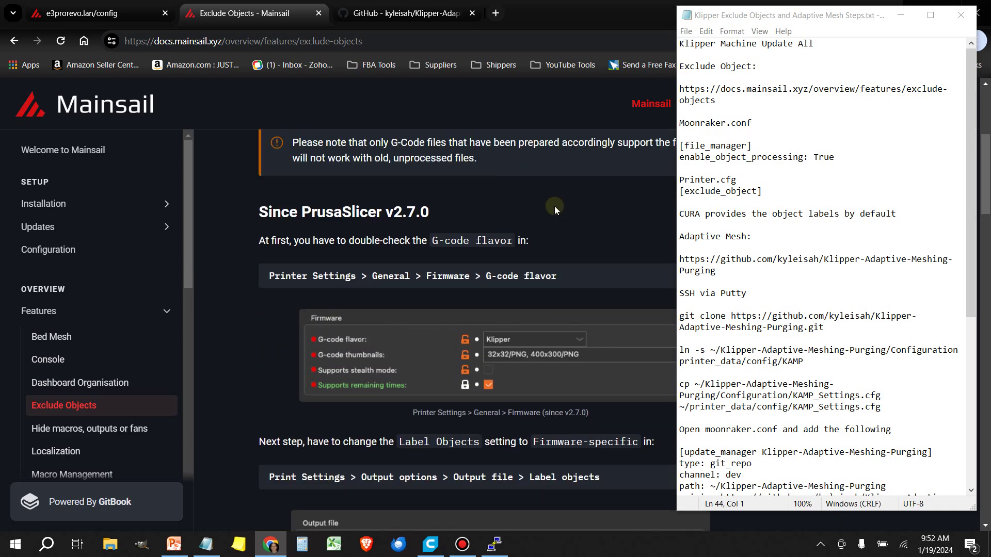
scroll(543, 217, down, 3)
scroll(543, 220, down, 3)
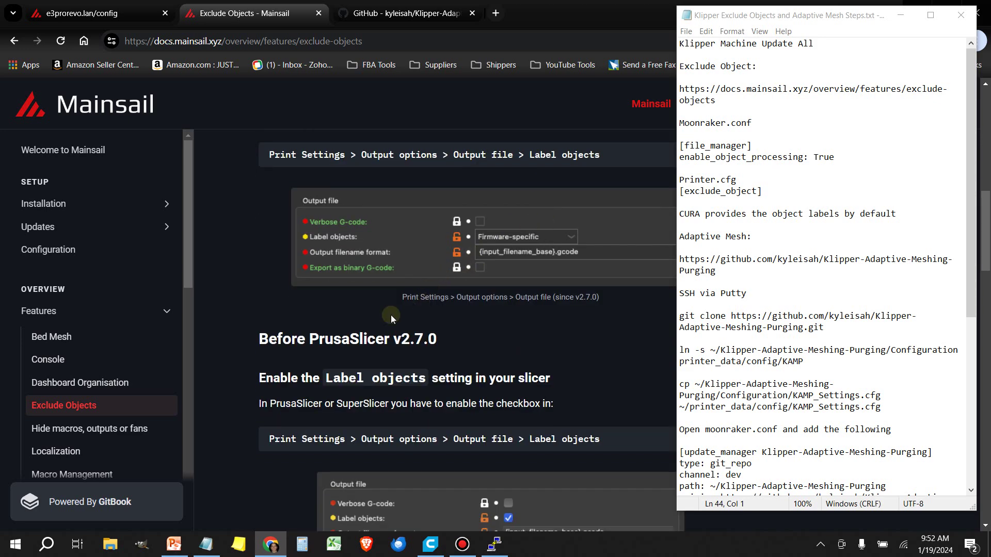
scroll(469, 324, down, 2)
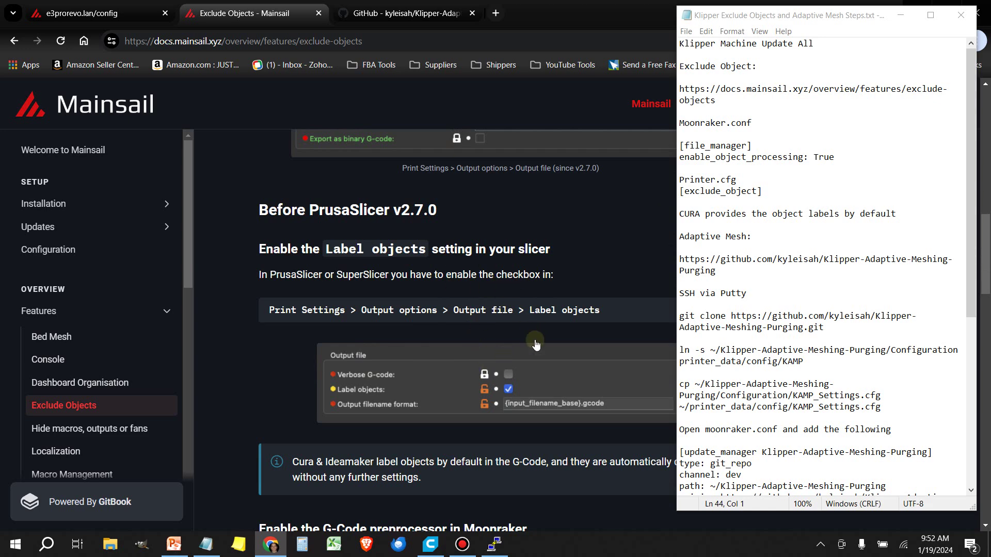
scroll(550, 269, down, 4)
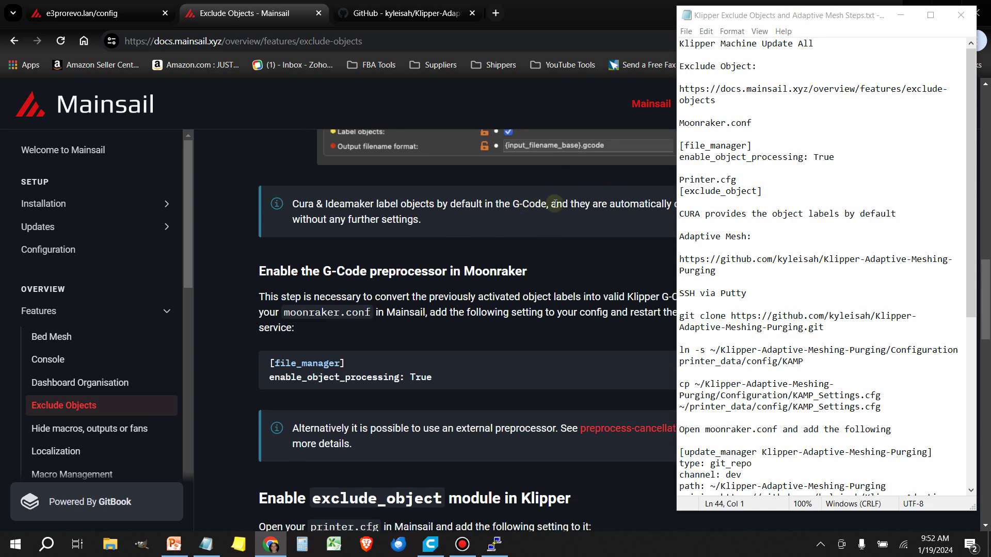
scroll(554, 204, down, 3)
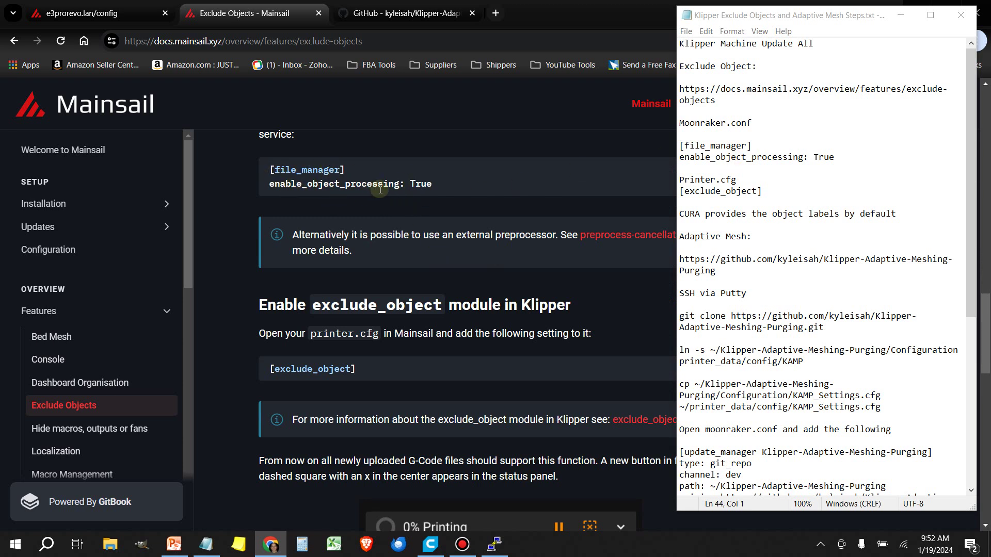
scroll(413, 188, up, 1)
click(125, 19)
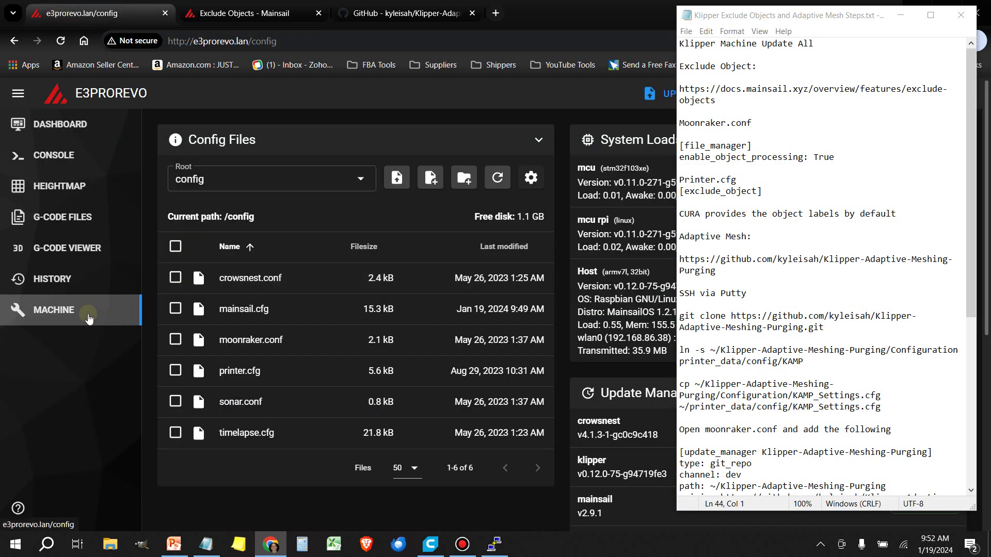
Change enable_object_processing from False to True on line 11 of moonraker.conf, save & restart, and reconnect
click(248, 343)
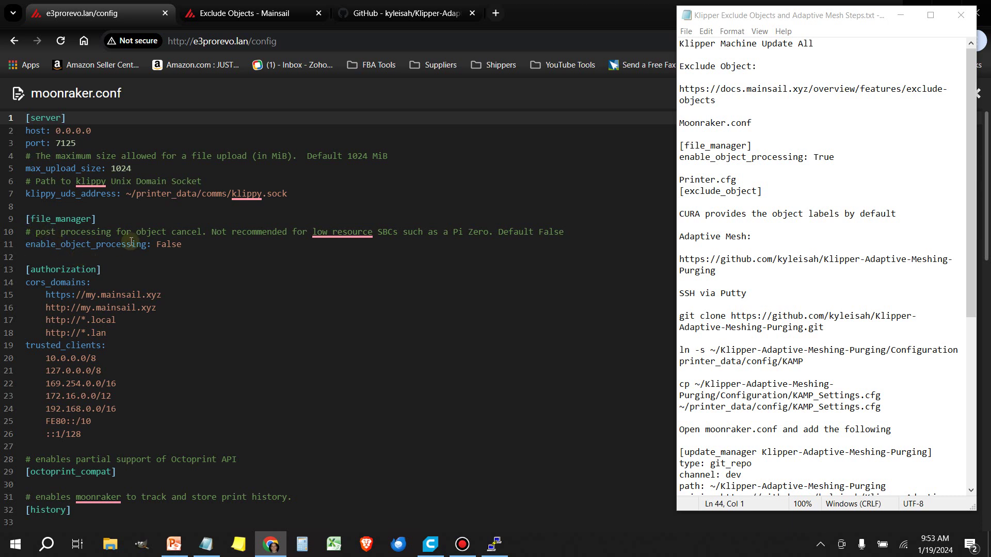
drag(181, 245, 159, 249)
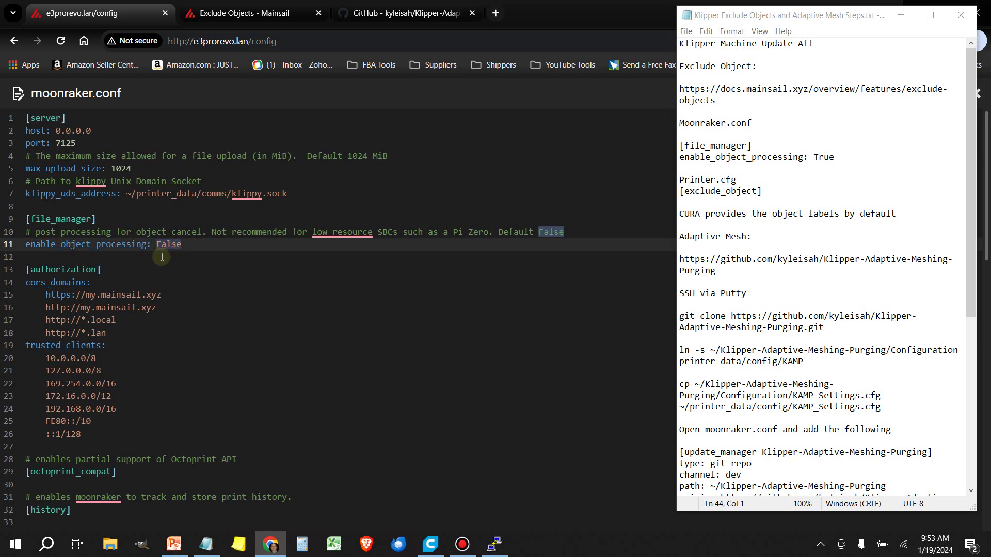
text(Tru)
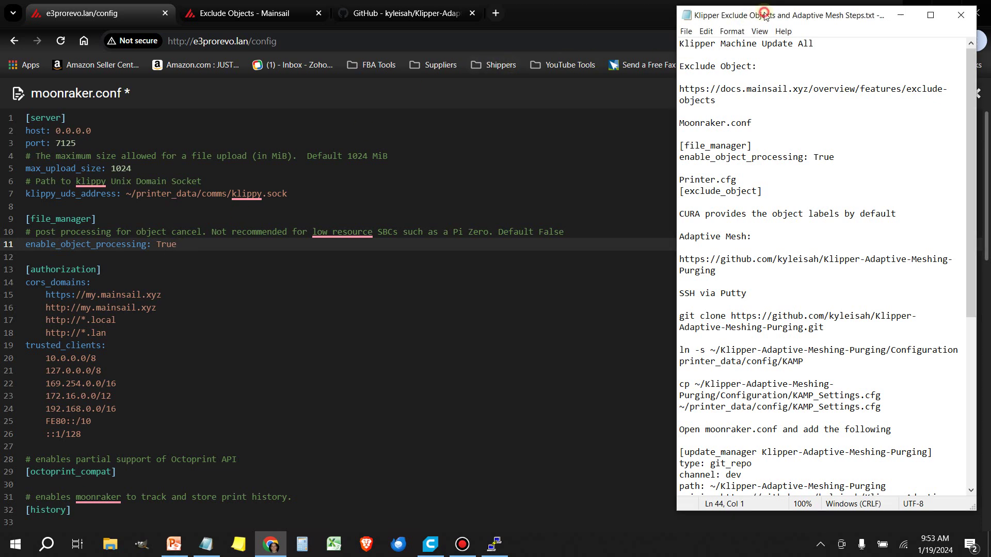
drag(765, 16, 725, 364)
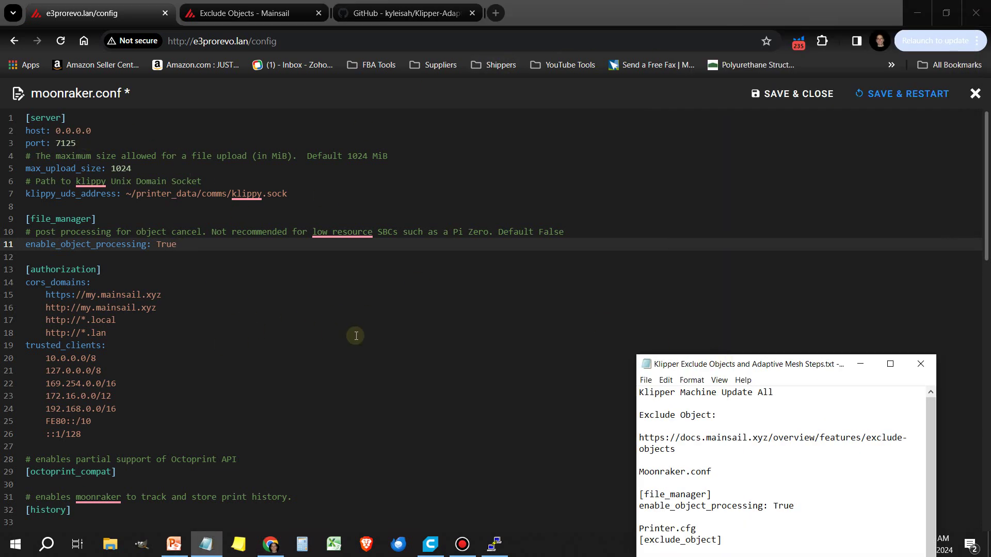
click(919, 97)
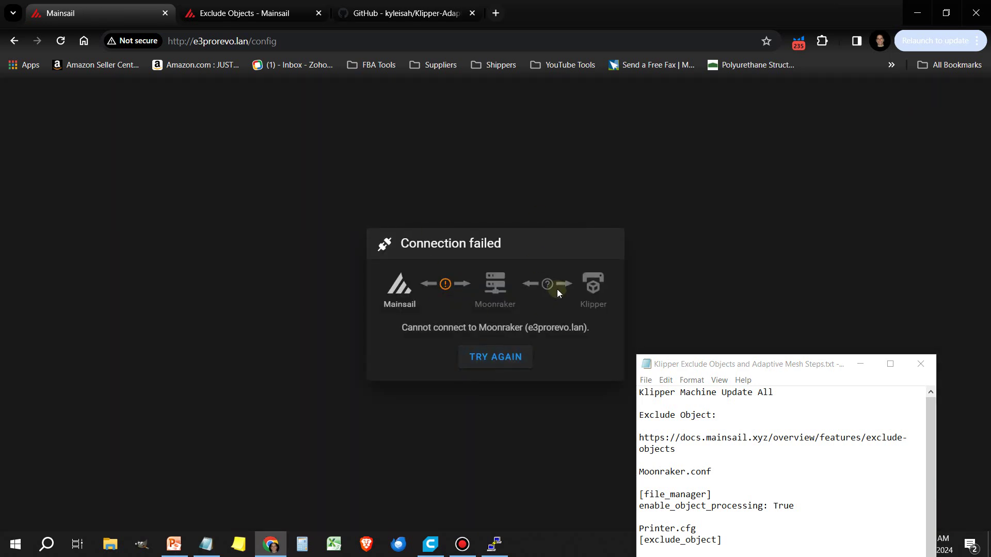
click(519, 359)
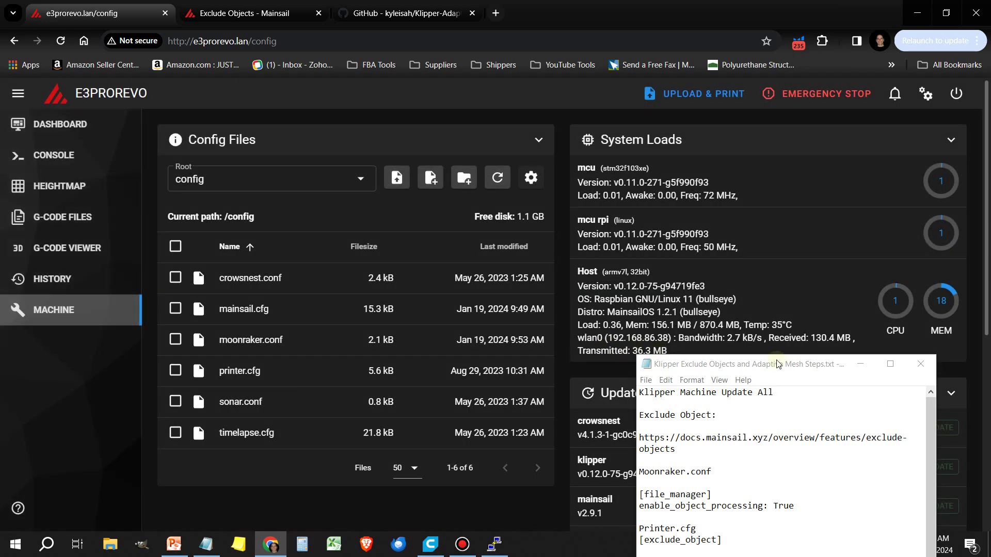
drag(782, 364, 800, 28)
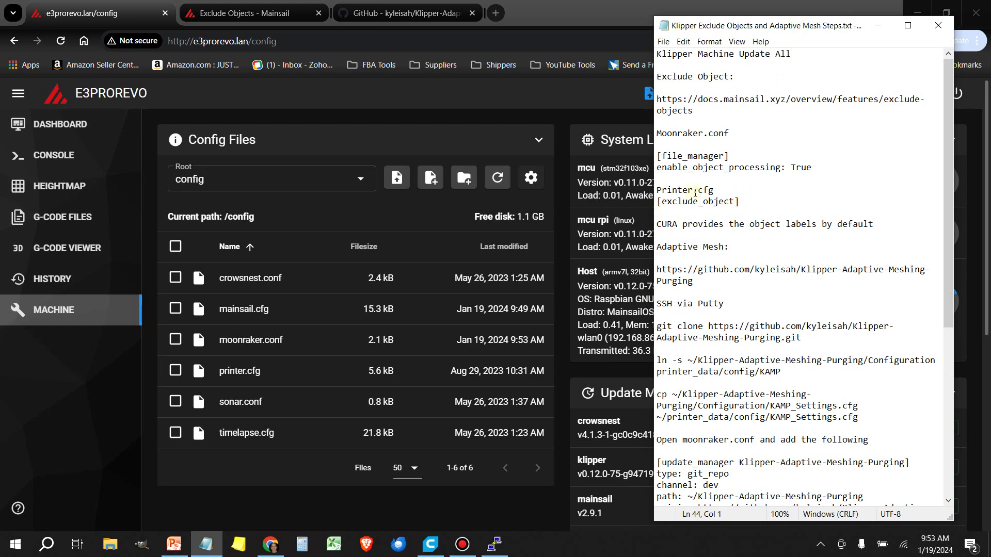
click(254, 371)
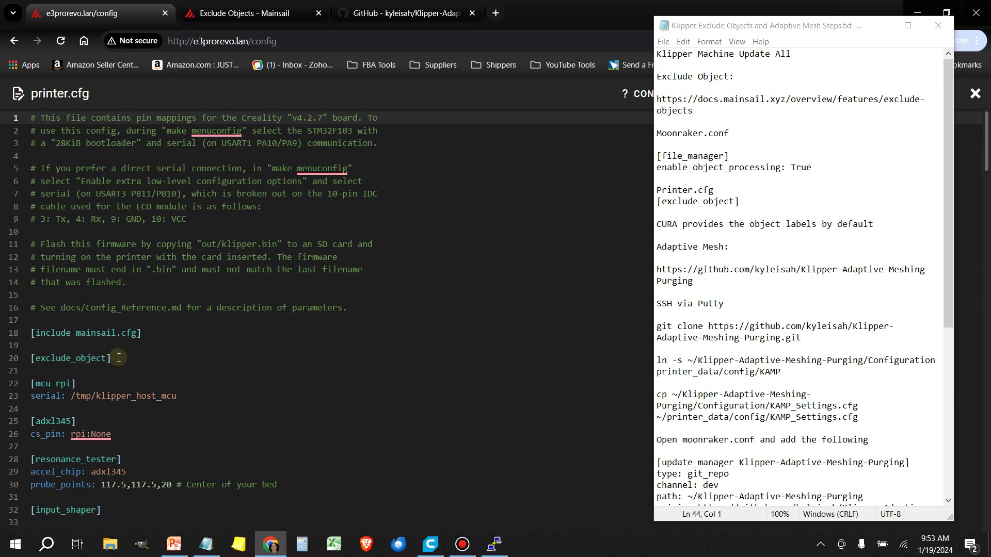
drag(119, 358, 32, 358)
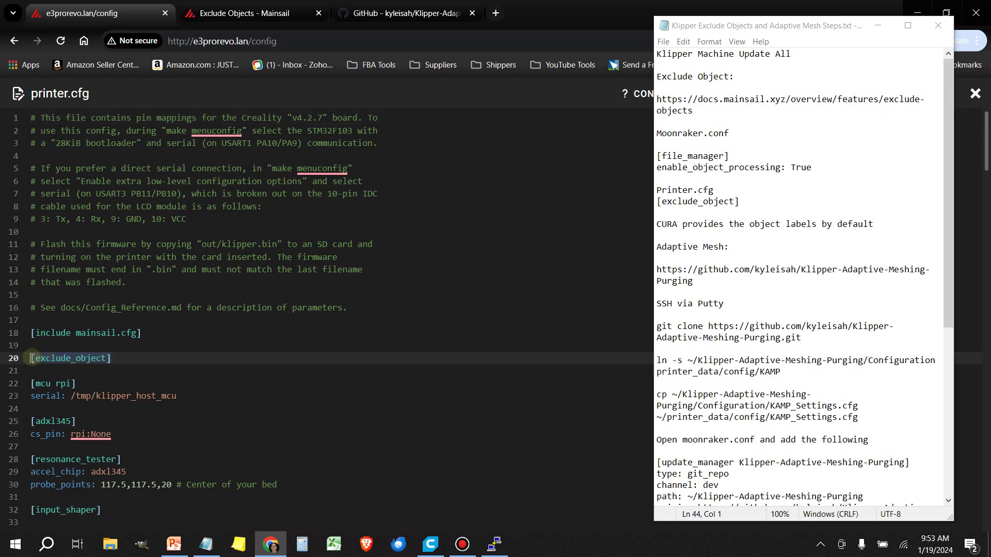
click(186, 370)
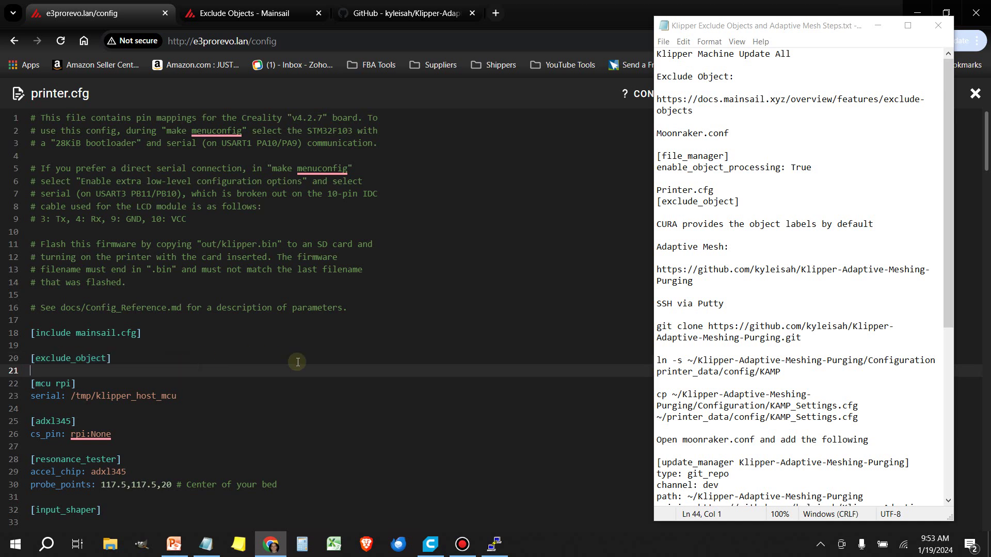
click(767, 30)
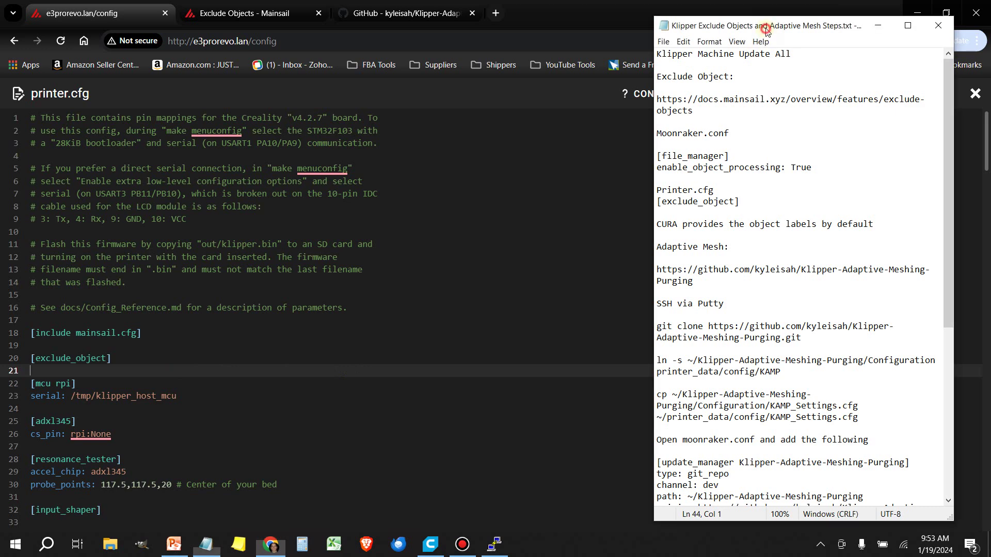
mouse_move(766, 30)
mouse_down()
mouse_move(665, 26)
mouse_move(749, 47)
mouse_move(775, 30)
mouse_up()
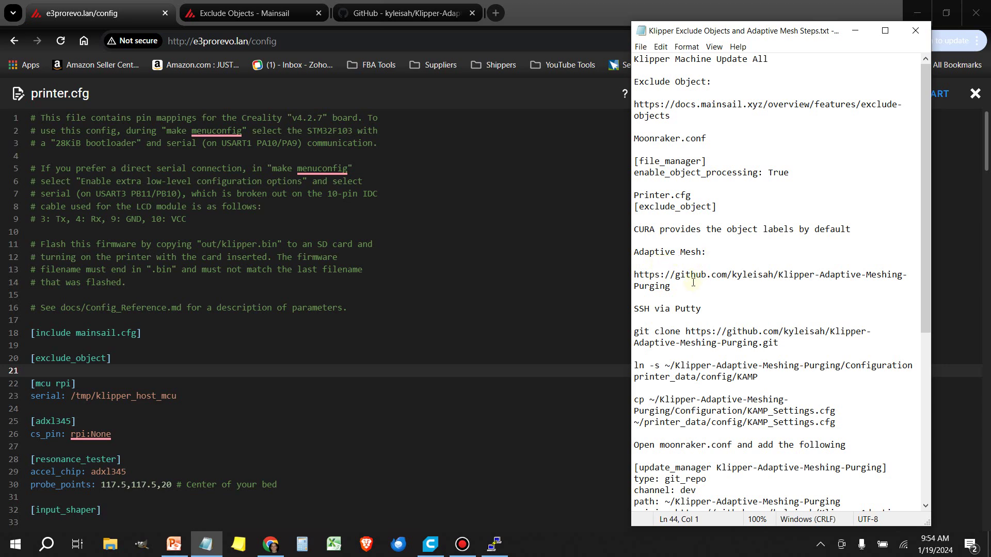
click(382, 23)
Scroll the KAMP README to Installation, showing the git clone, symlink and KAMP_Settings.cfg copy commands
scroll(478, 231, down, 6)
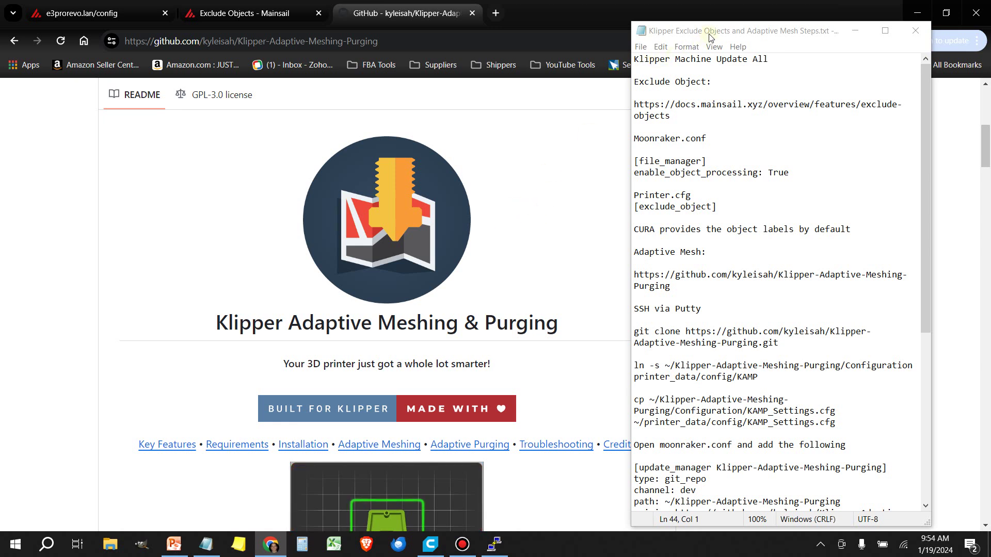
drag(710, 36, 749, 25)
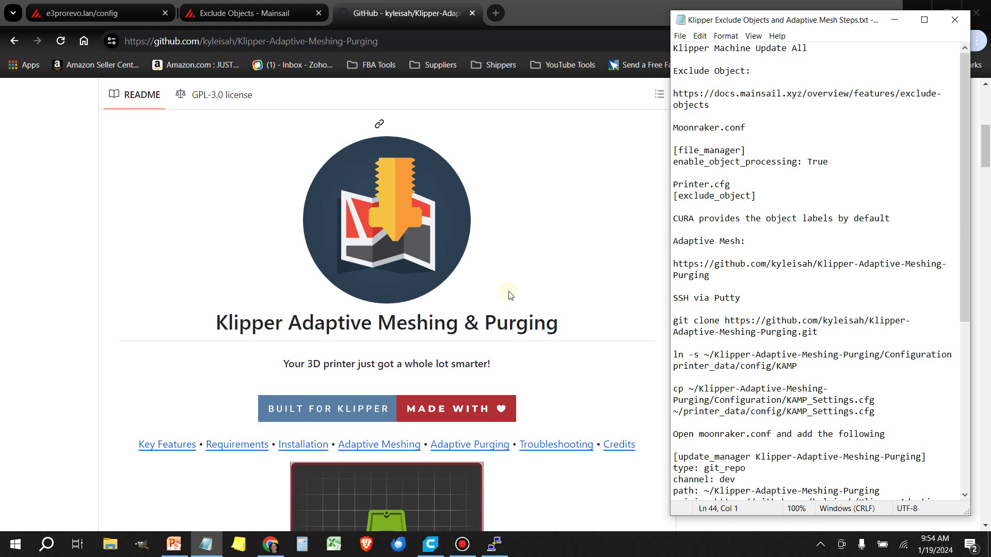
scroll(378, 324, down, 3)
scroll(378, 324, down, 5)
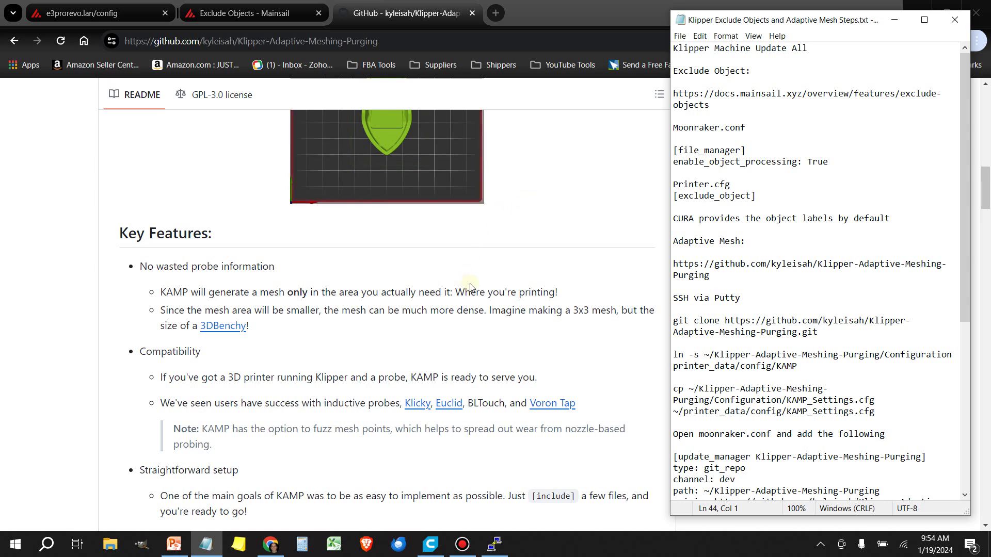
scroll(553, 263, down, 2)
scroll(555, 263, down, 10)
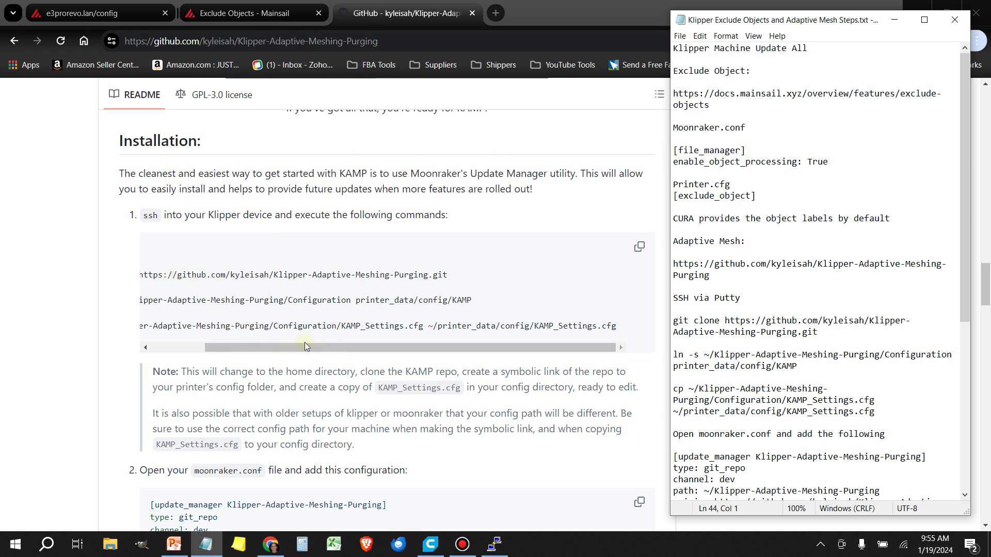
Open a PuTTY SSH session on port 22 to host e3prorevo
click(493, 551)
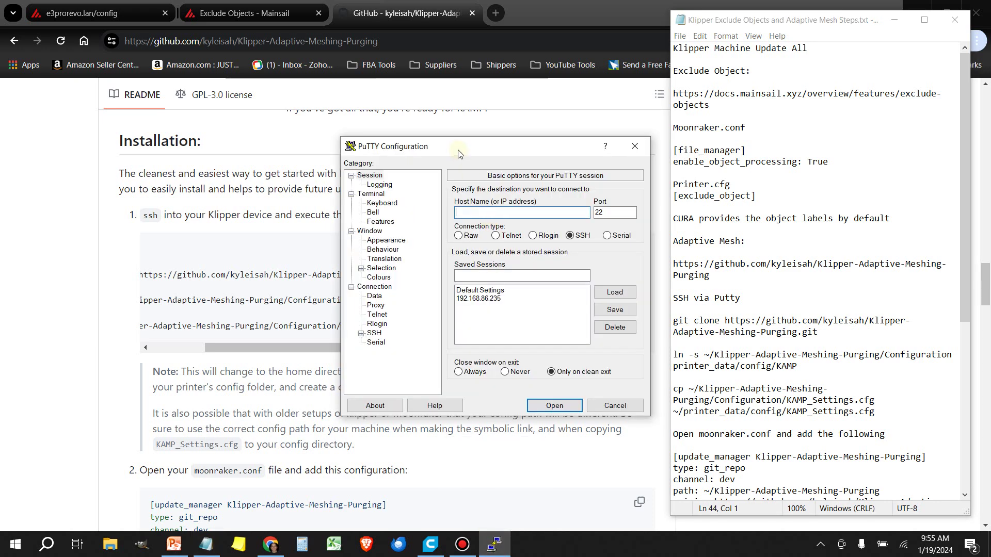
drag(350, 135, 265, 118)
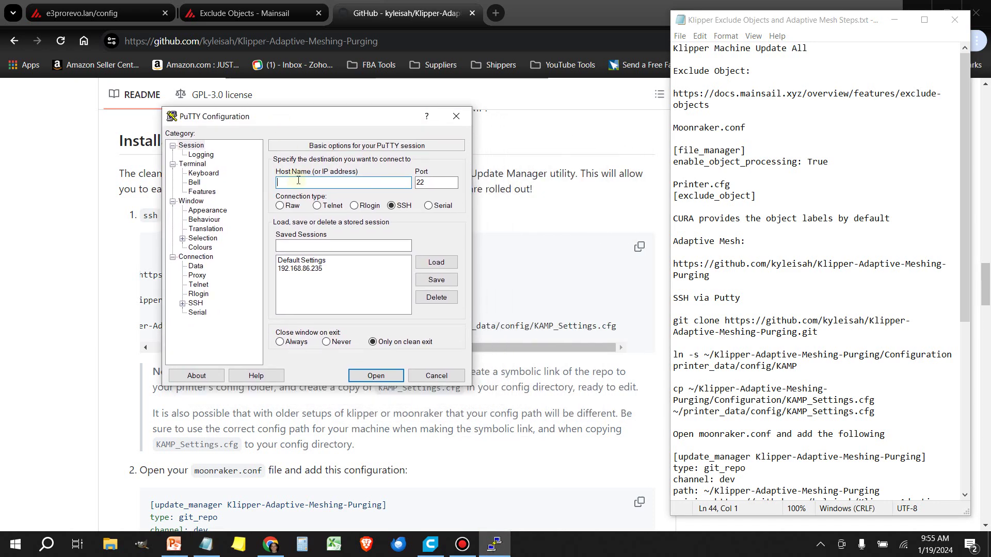
click(298, 182)
text(e3prorevo)
click(375, 376)
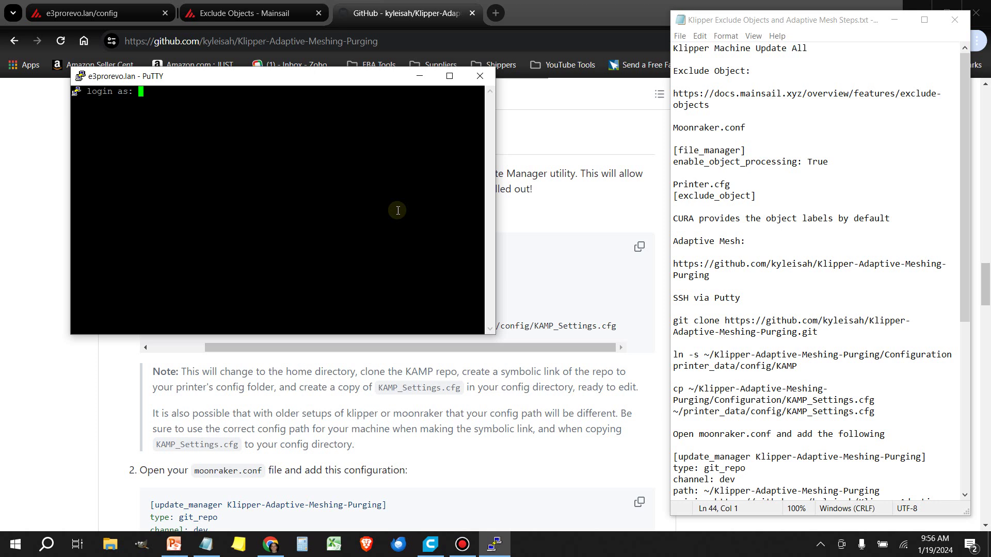
Log in with the printer's user name and password to reach the E3PROREVO shell prompt
text(pi)
key(Return)
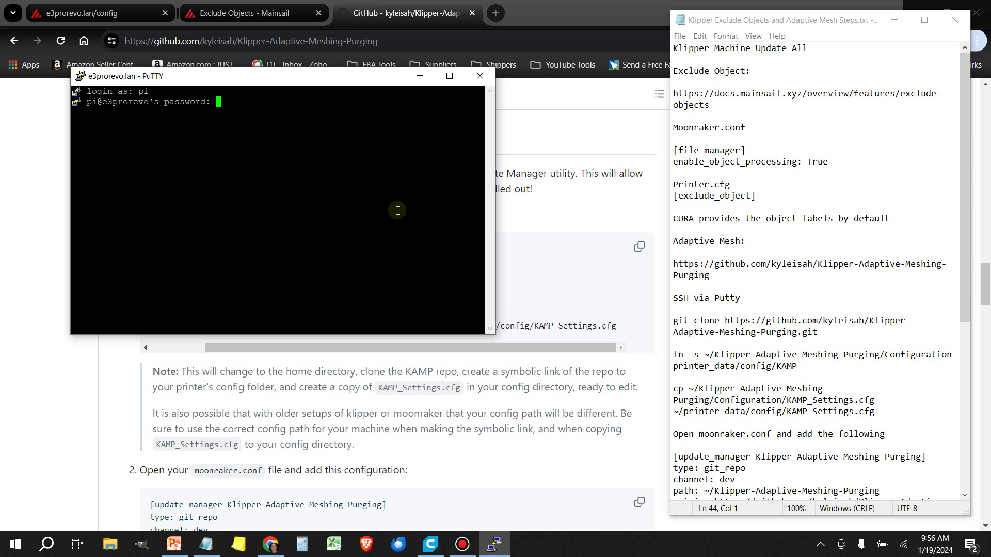
key(Return)
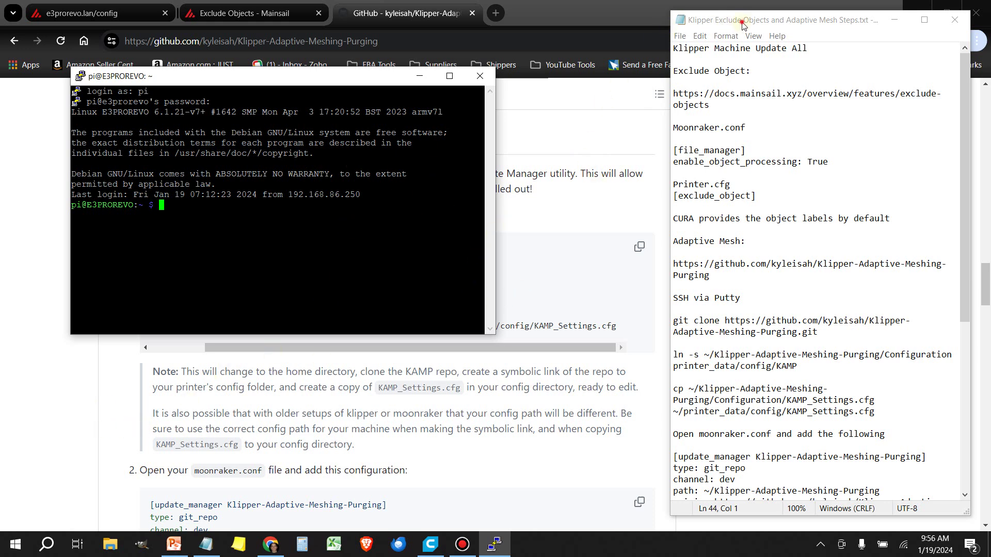
drag(738, 27, 712, 18)
Copy the git clone command from the notes and run it in PuTTY to clone KAMP
drag(645, 208, 491, 212)
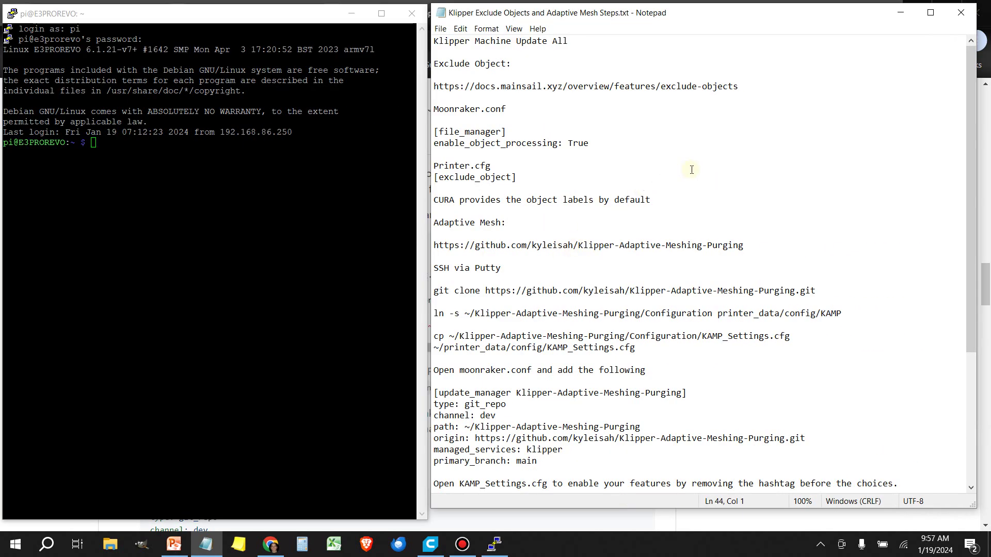
scroll(607, 189, down, 3)
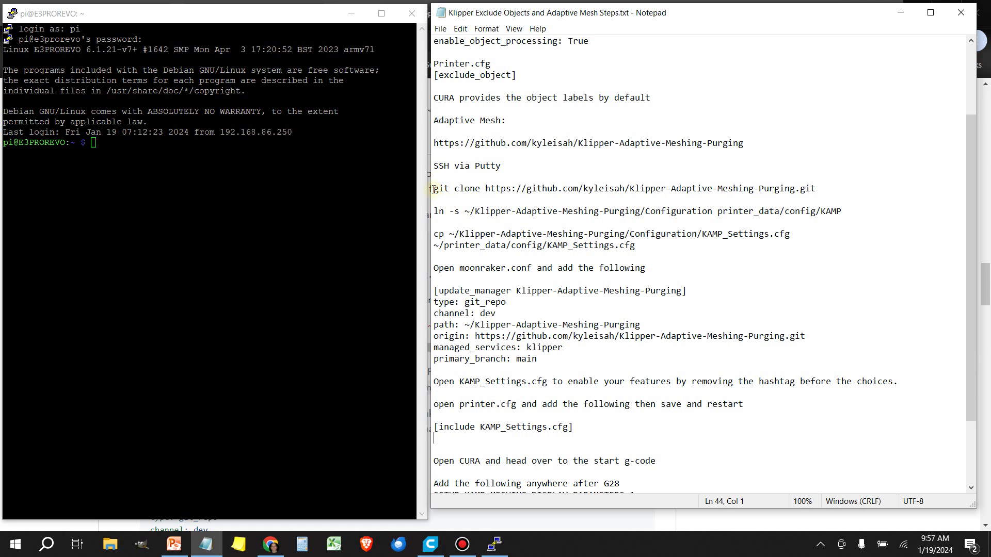
drag(435, 190, 816, 190)
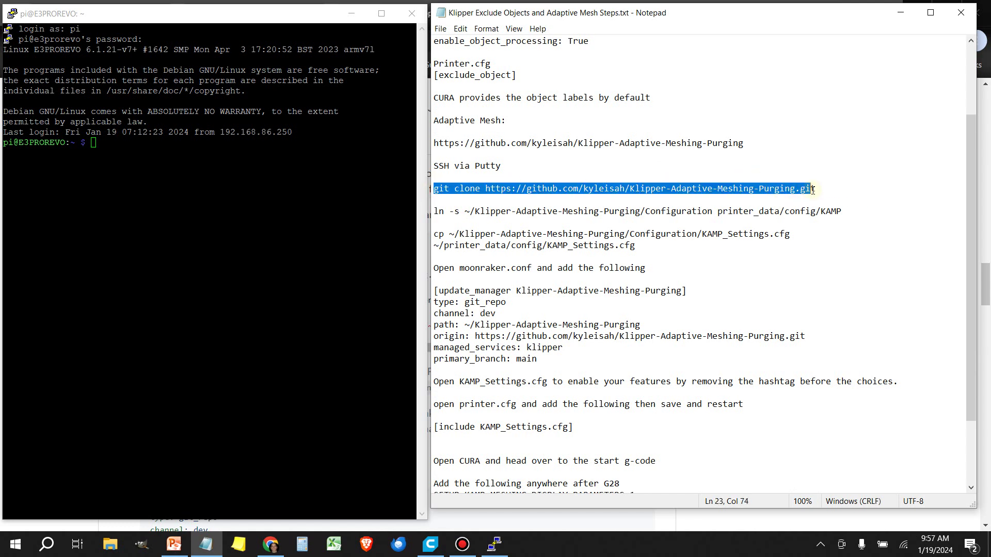
click(780, 198)
key(shift+Up)
drag(435, 200, 435, 189)
right_click(435, 189)
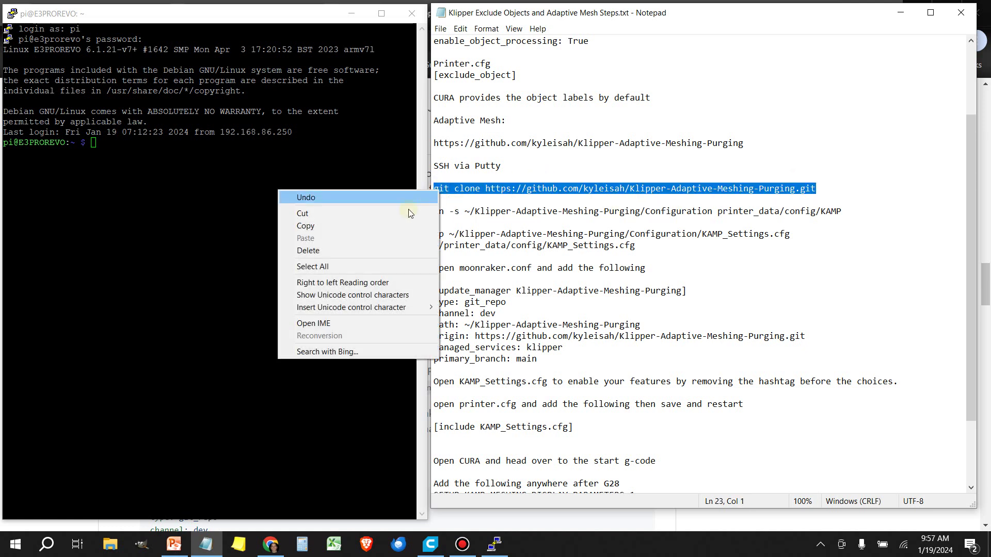
click(342, 226)
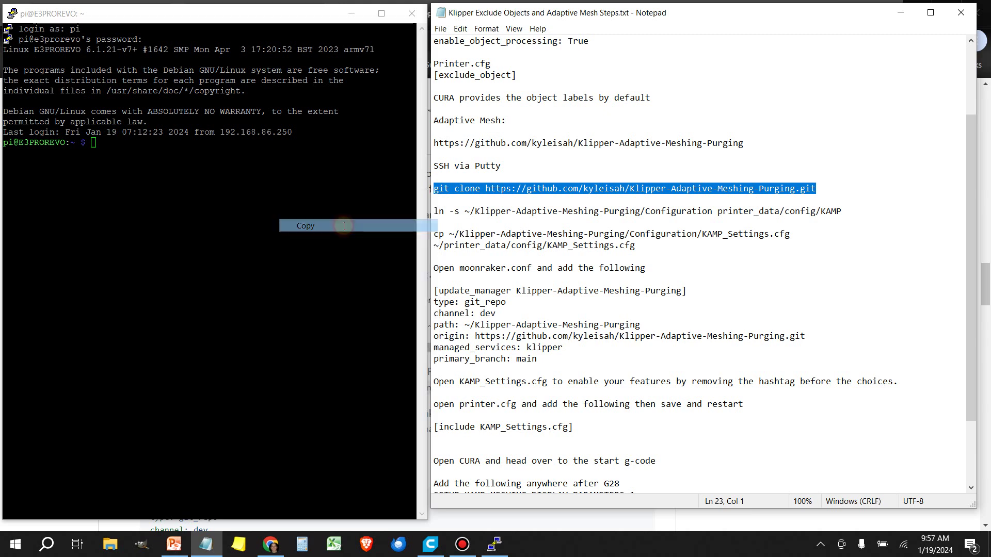
right_click(94, 144)
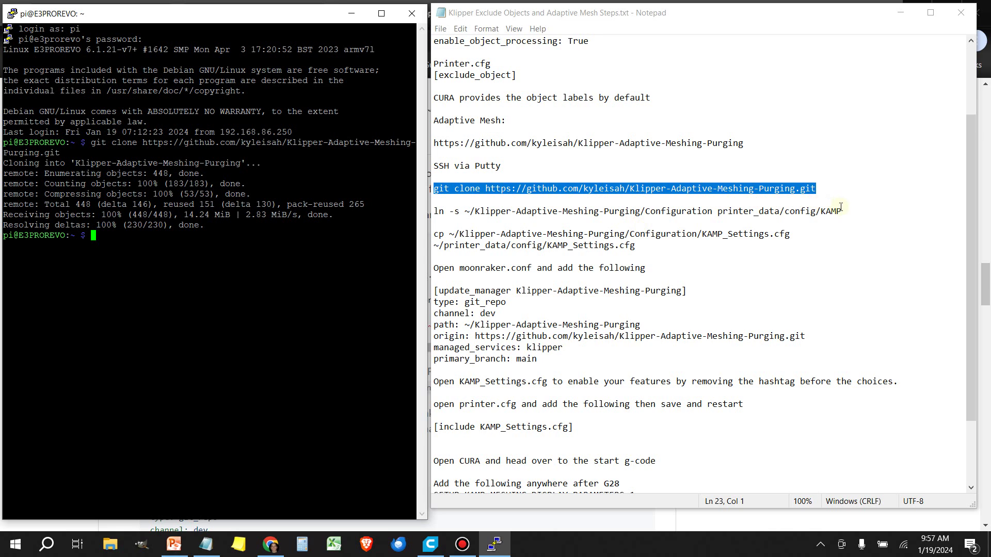
Run the ln -s command linking KAMP's Configuration folder to printer_data/config/KAMP
drag(841, 211, 432, 212)
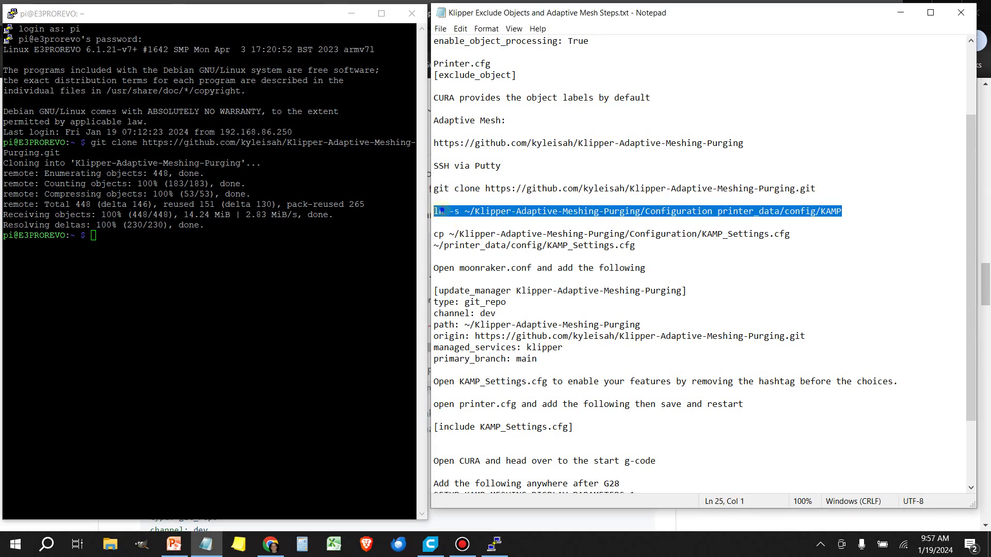
right_click(431, 209)
click(385, 243)
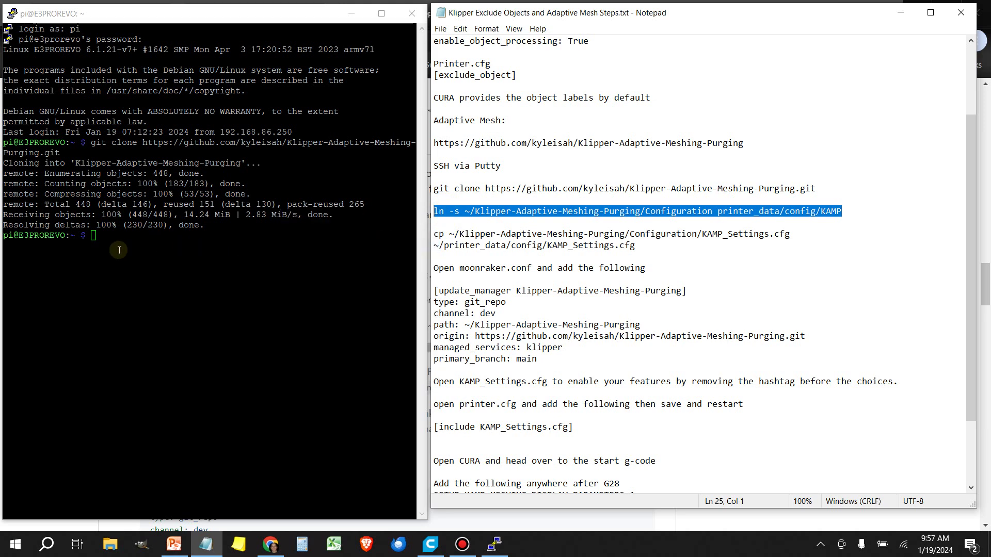
right_click(109, 233)
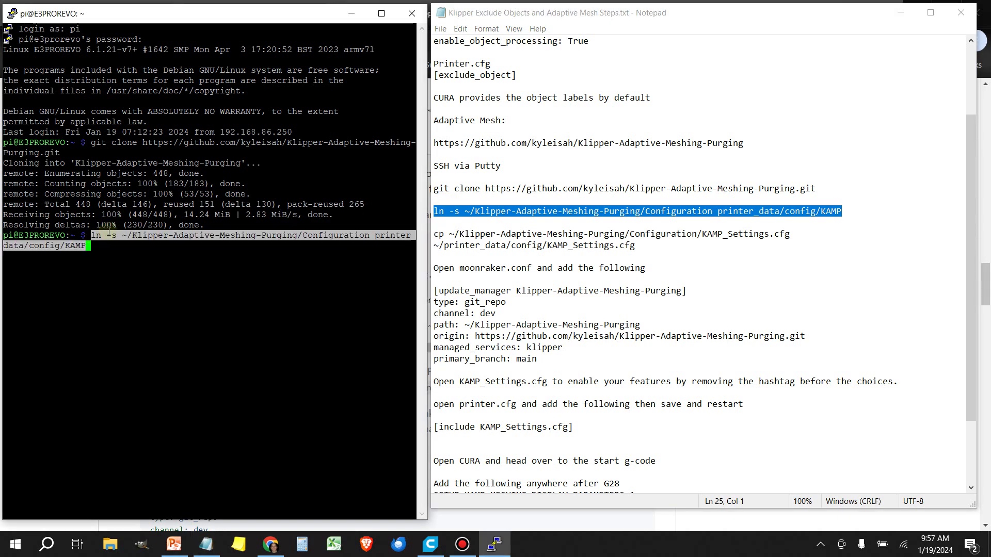
key(Return)
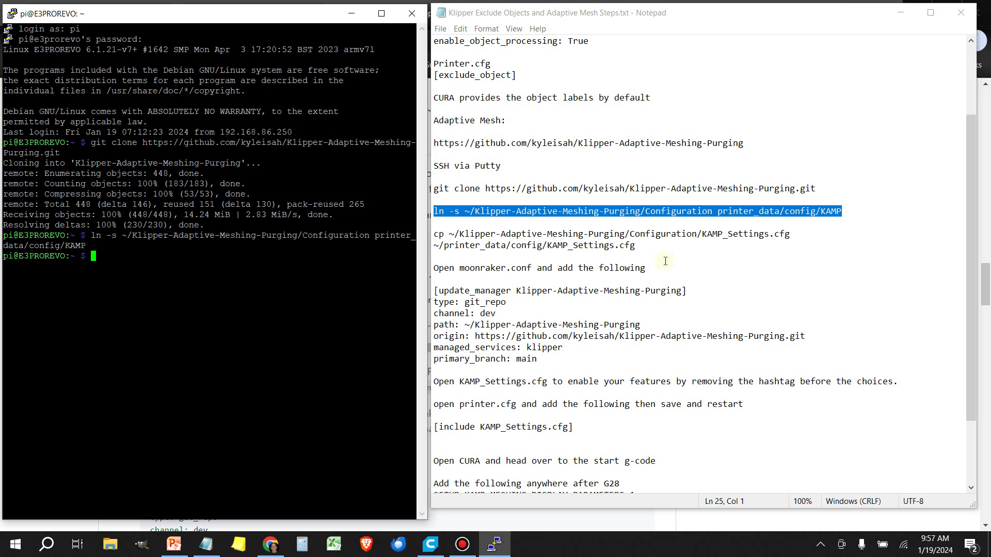
Run the cp command copying KAMP_Settings.cfg into the printer's config folder
drag(635, 248, 428, 239)
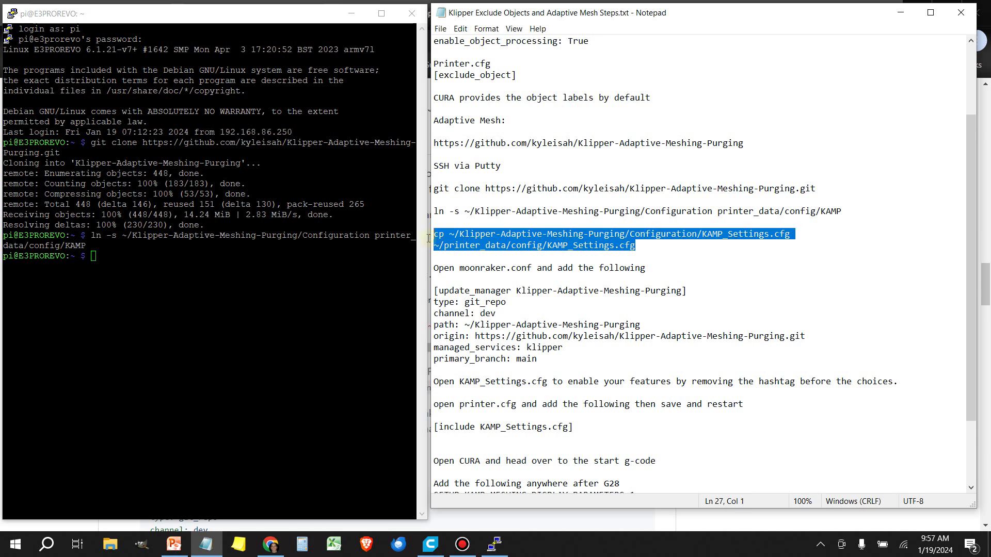
right_click(463, 236)
click(374, 269)
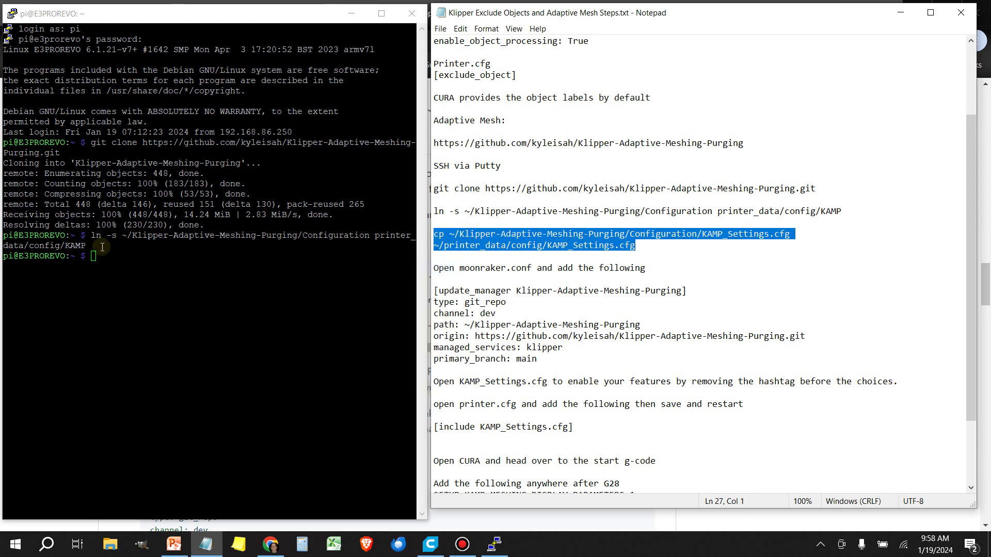
right_click(99, 264)
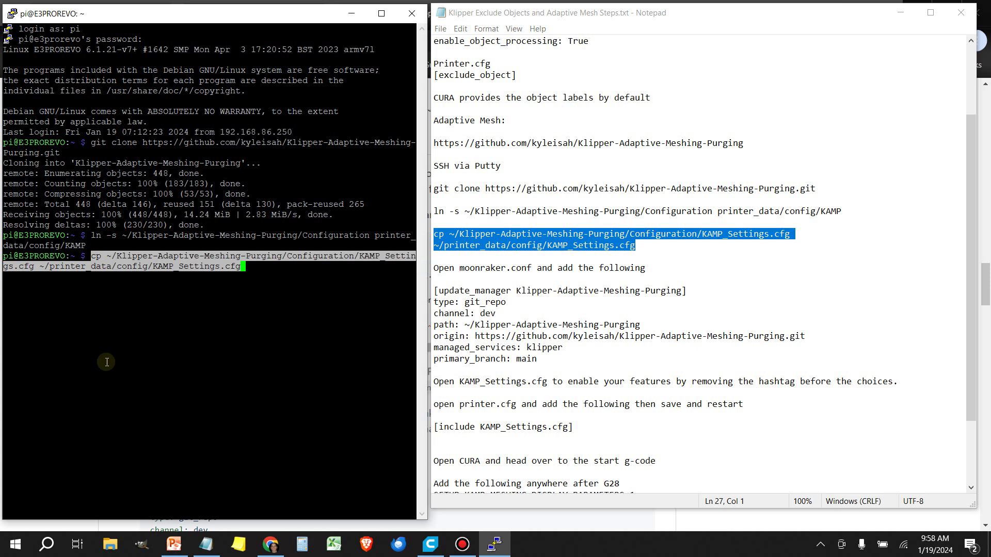
key(Return)
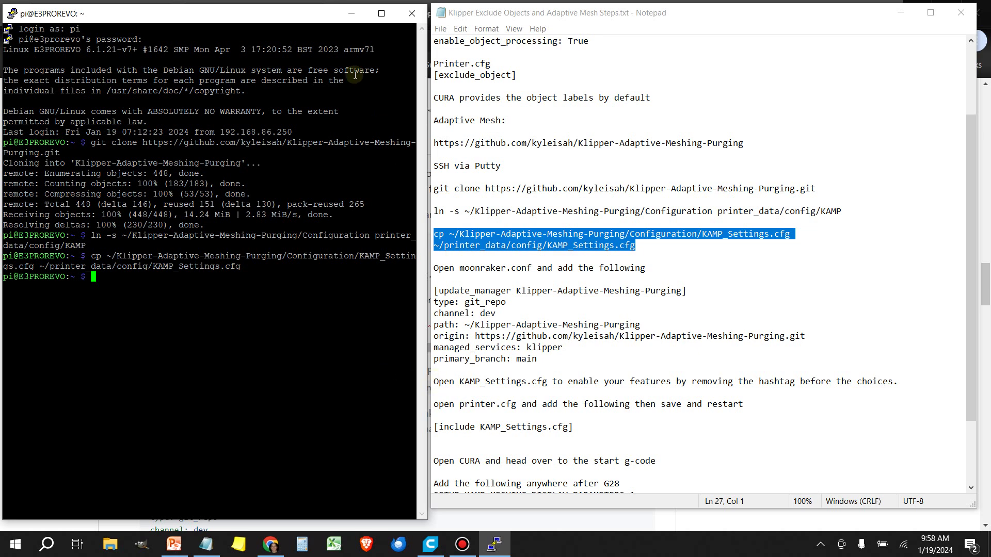
click(351, 13)
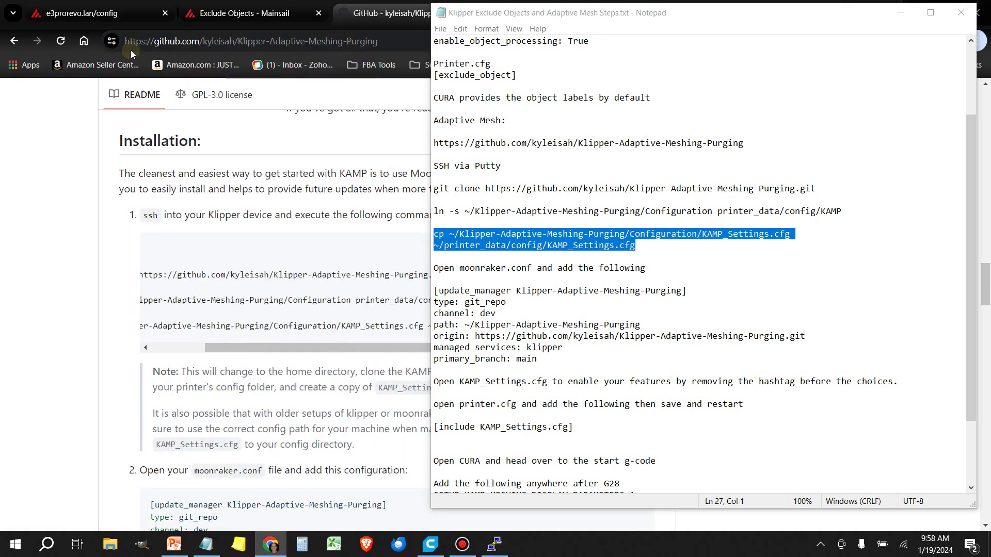
Close the printer.cfg editor, open moonraker.conf and scroll to its crowsnest and sonar entries
click(75, 15)
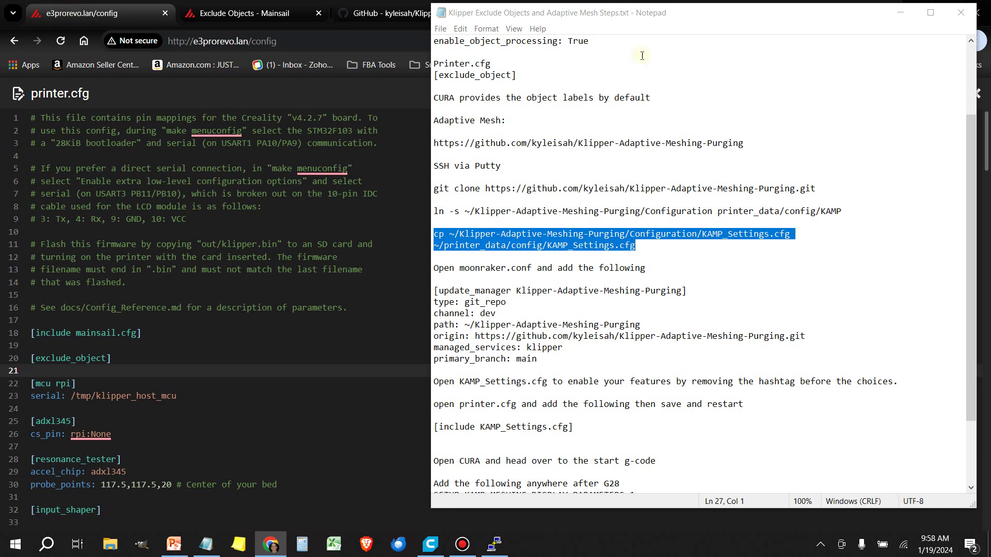
drag(726, 18, 734, 246)
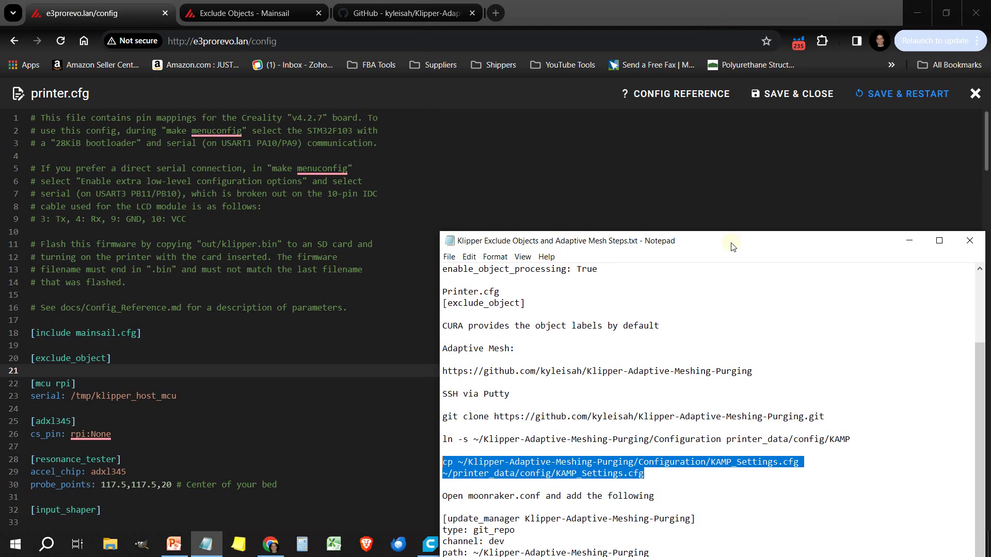
click(973, 98)
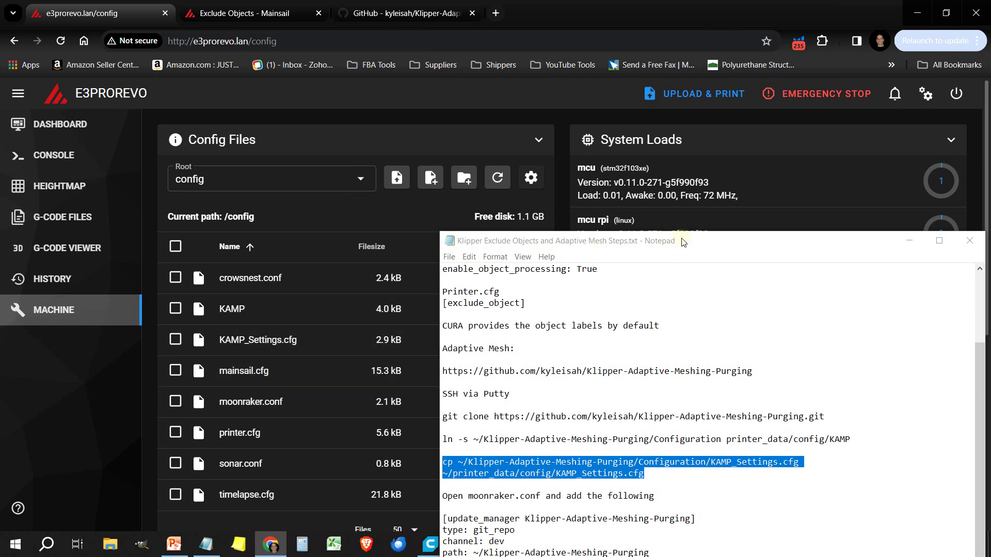
drag(683, 242, 684, 41)
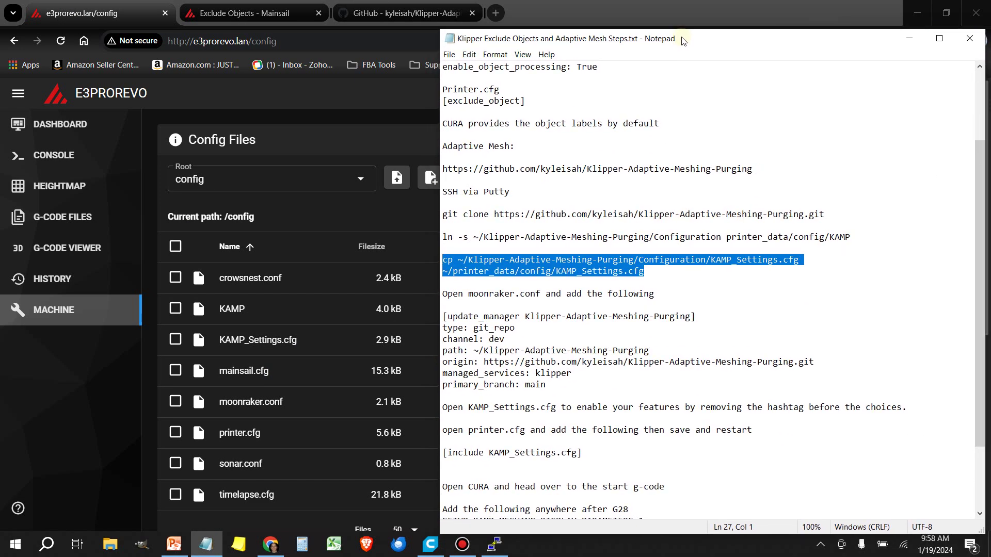
click(235, 403)
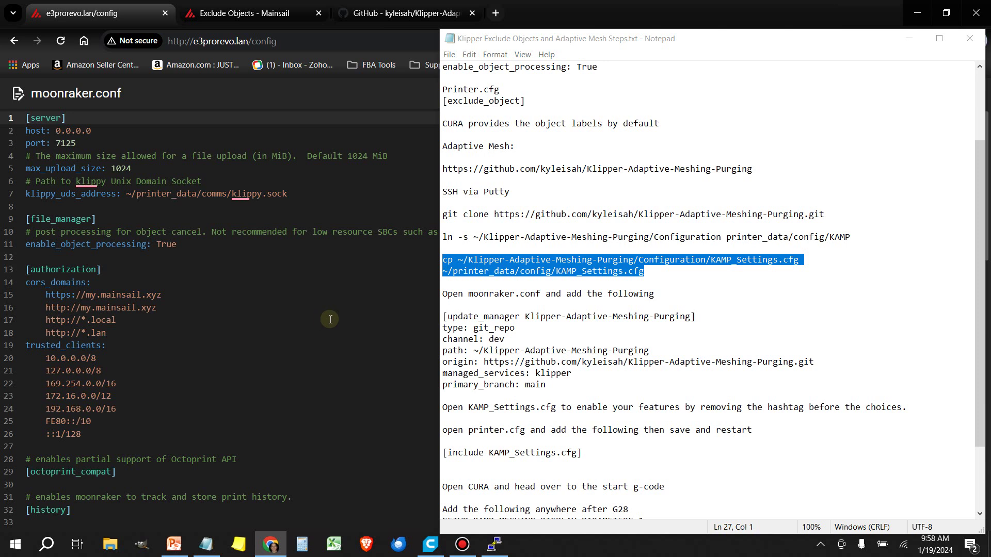
click(804, 329)
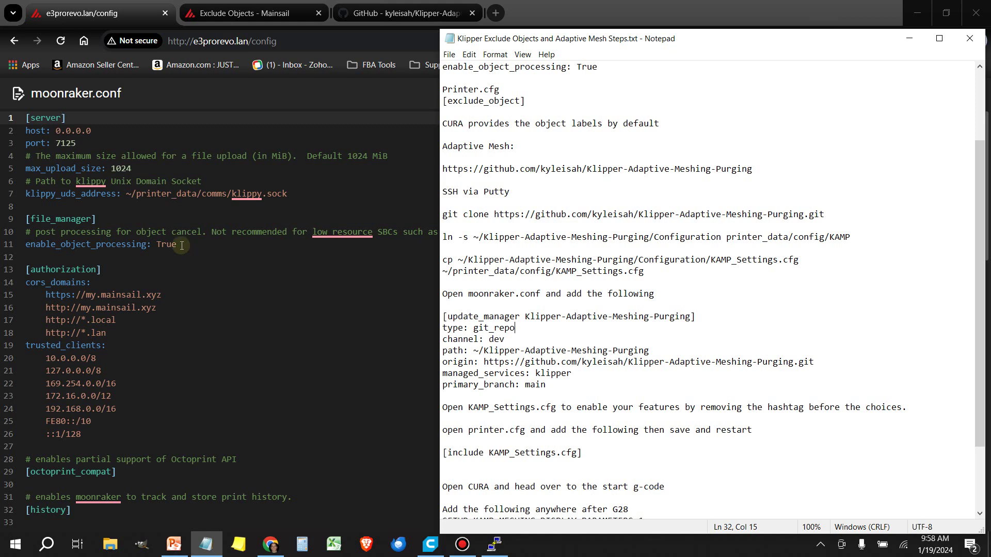
scroll(258, 322, down, 14)
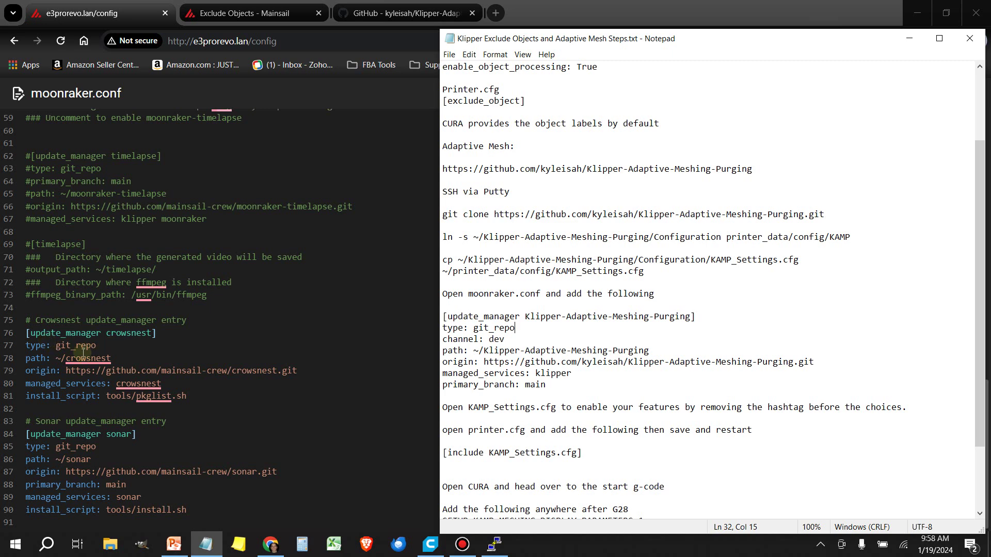
Paste the seven-line KAMP update_manager block from the notes at line 92 of moonraker.conf
click(194, 510)
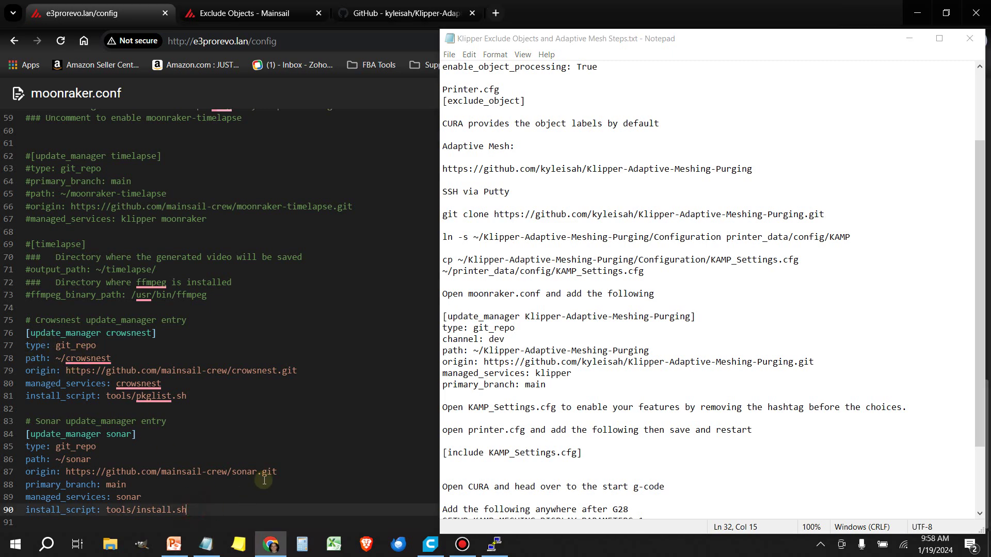
key(Return)
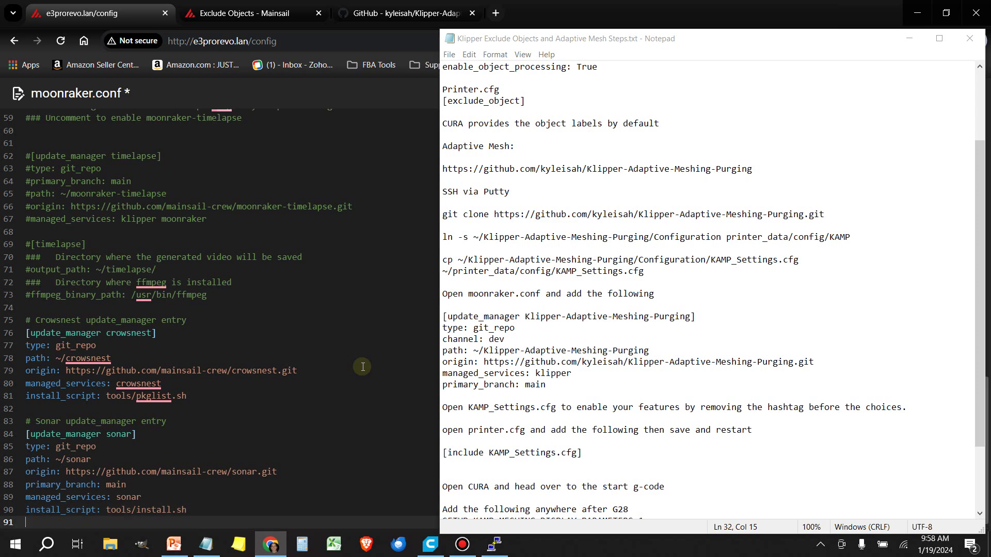
key(Return)
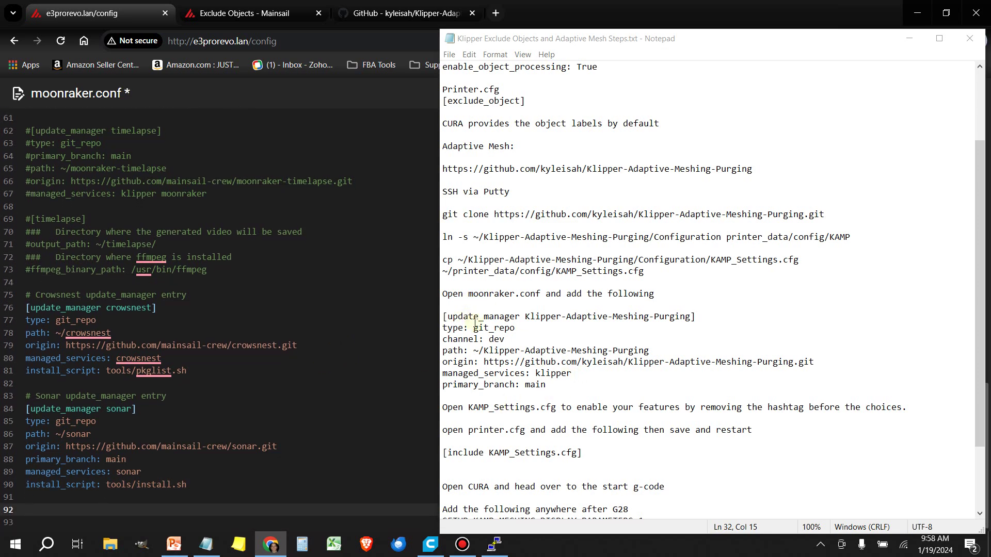
drag(444, 318, 544, 387)
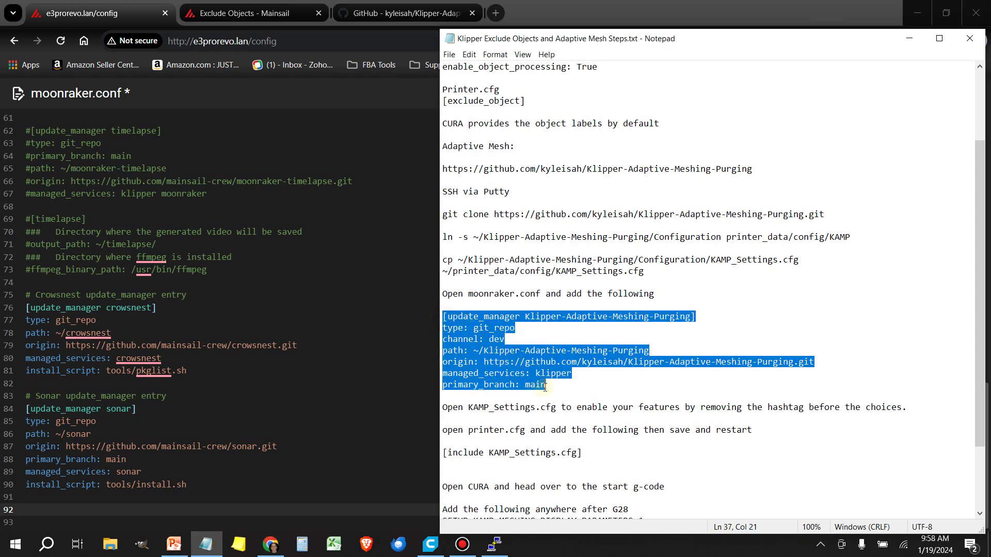
right_click(521, 370)
click(405, 238)
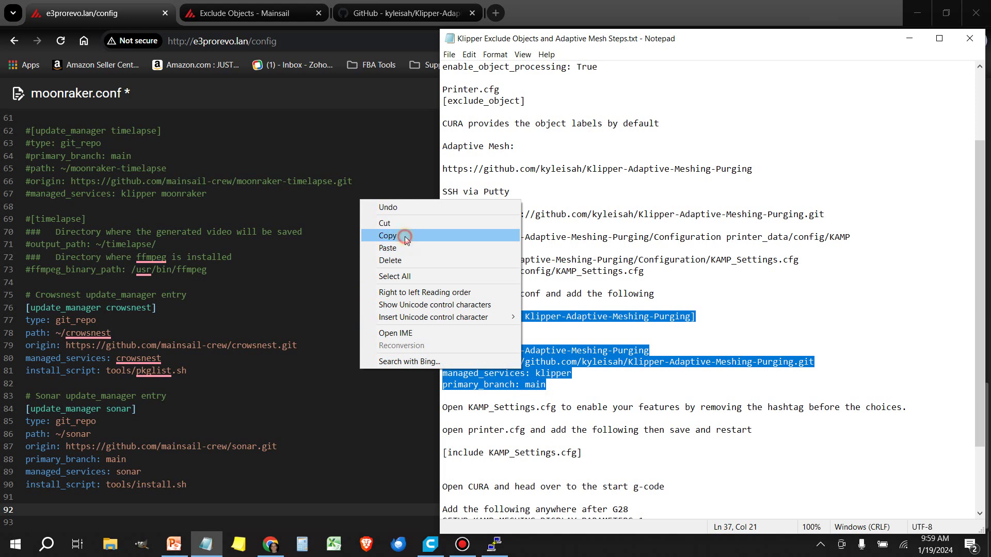
click(38, 508)
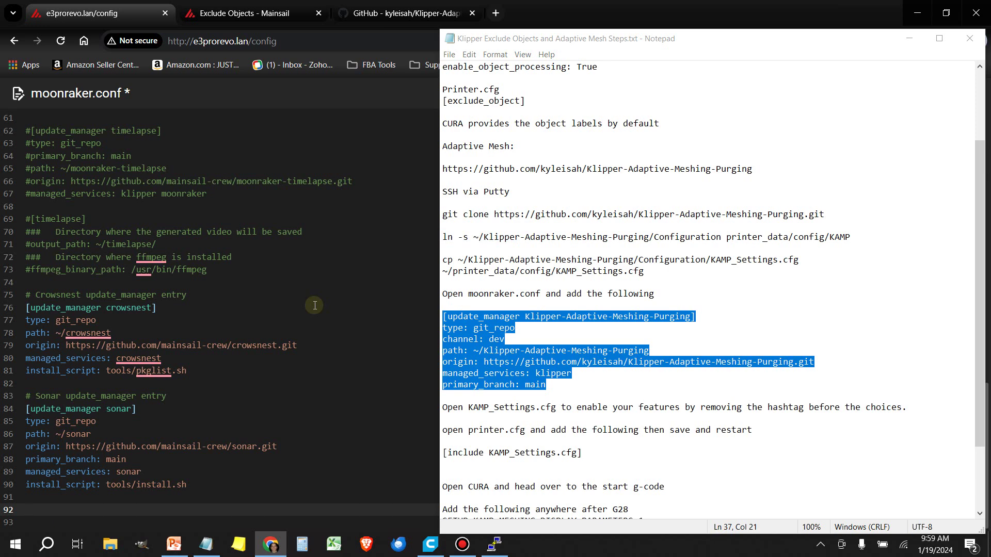
key(ctrl+v)
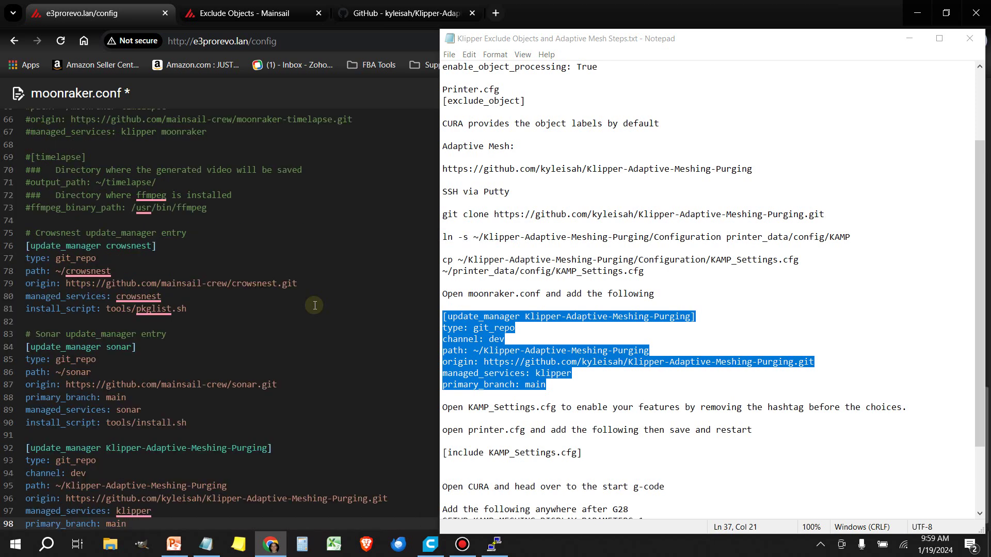
Save moonraker.conf, restart Moonraker and reconnect to the printer
scroll(326, 229, down, 1)
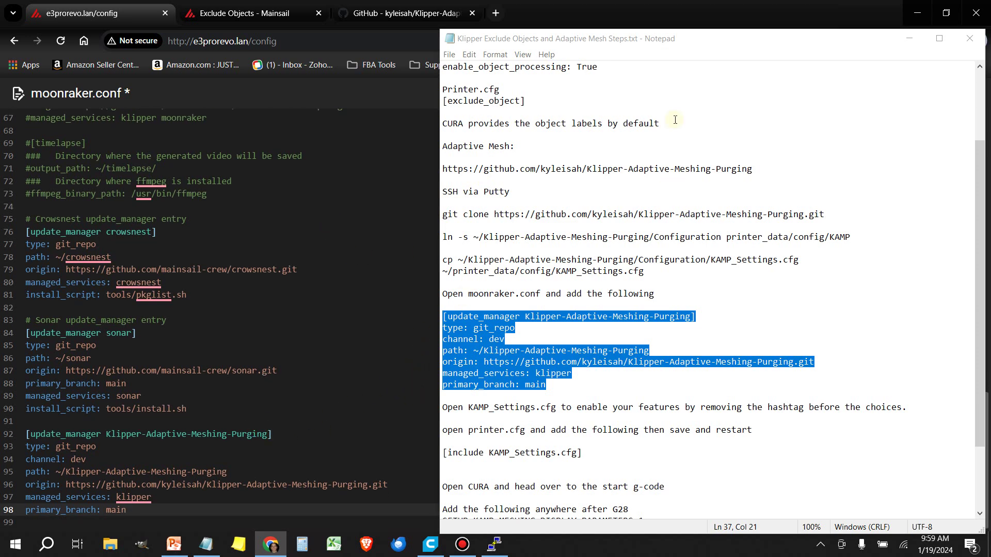
drag(697, 47, 699, 367)
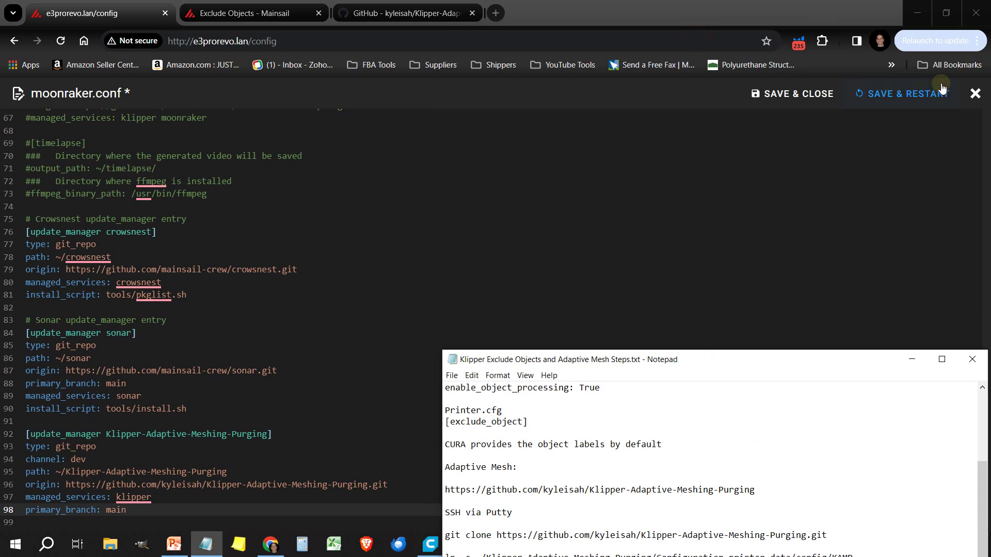
click(923, 101)
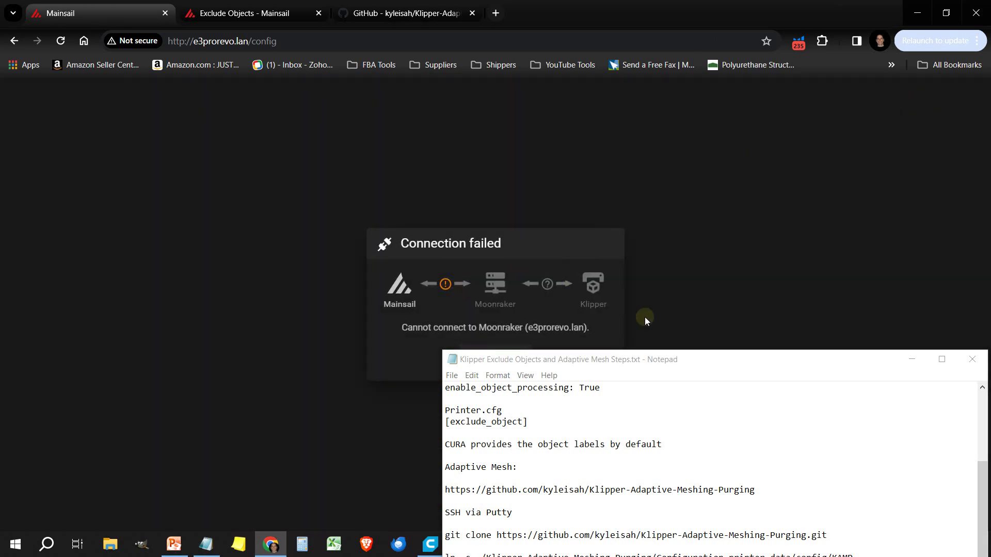
drag(657, 361, 629, 443)
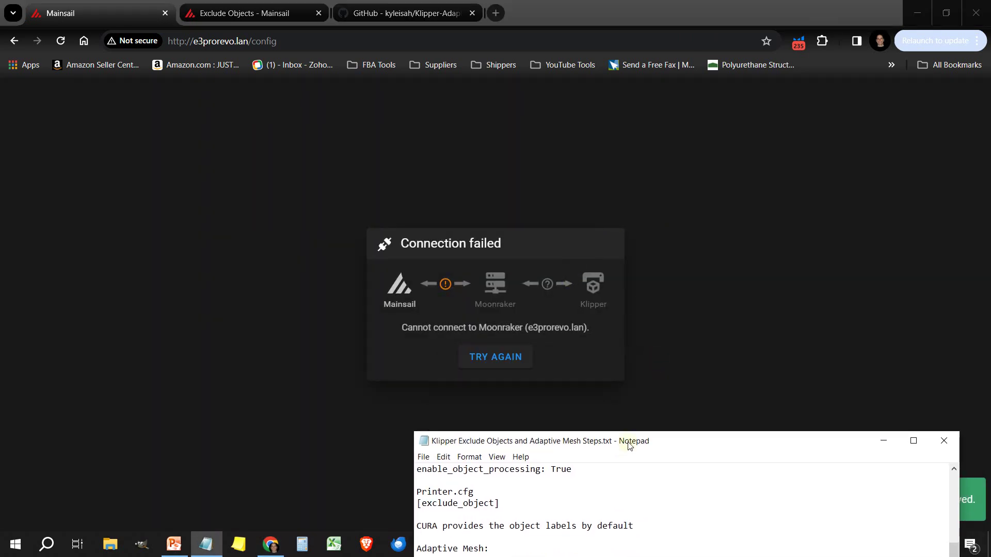
click(498, 360)
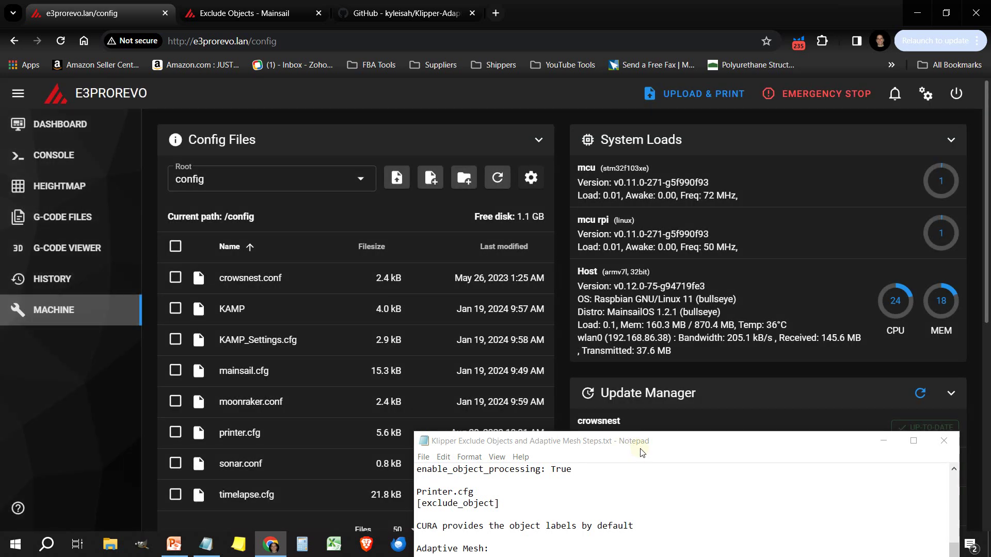
drag(640, 451, 665, 46)
click(875, 369)
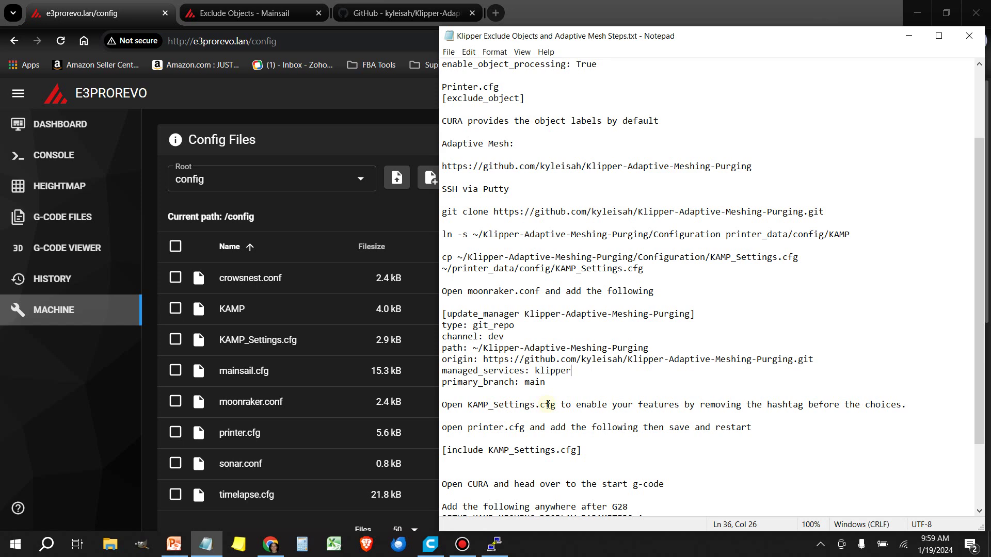
In KAMP_Settings.cfg, uncomment the [include ./KAMP/Adaptive_Meshing.cfg] line on line 3
click(263, 340)
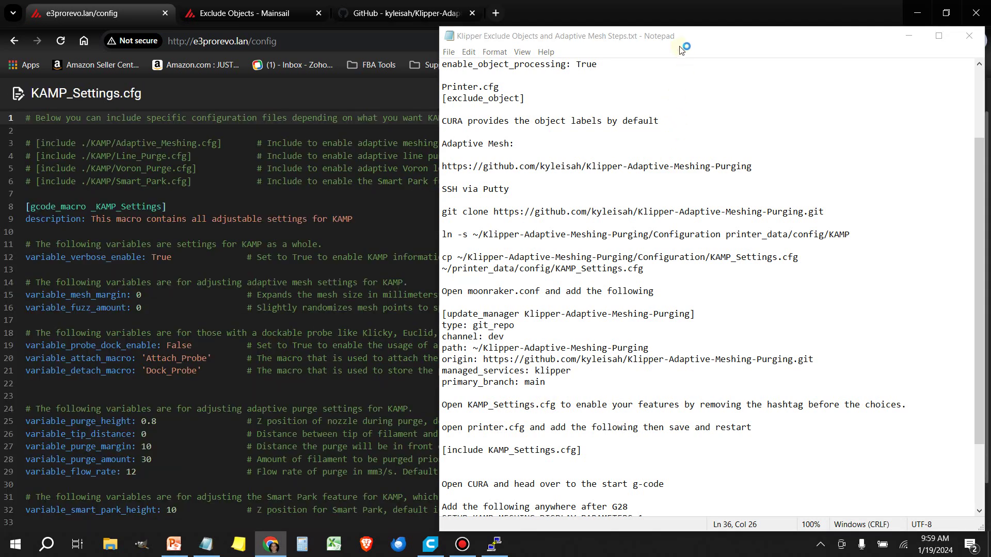
drag(680, 46, 749, 263)
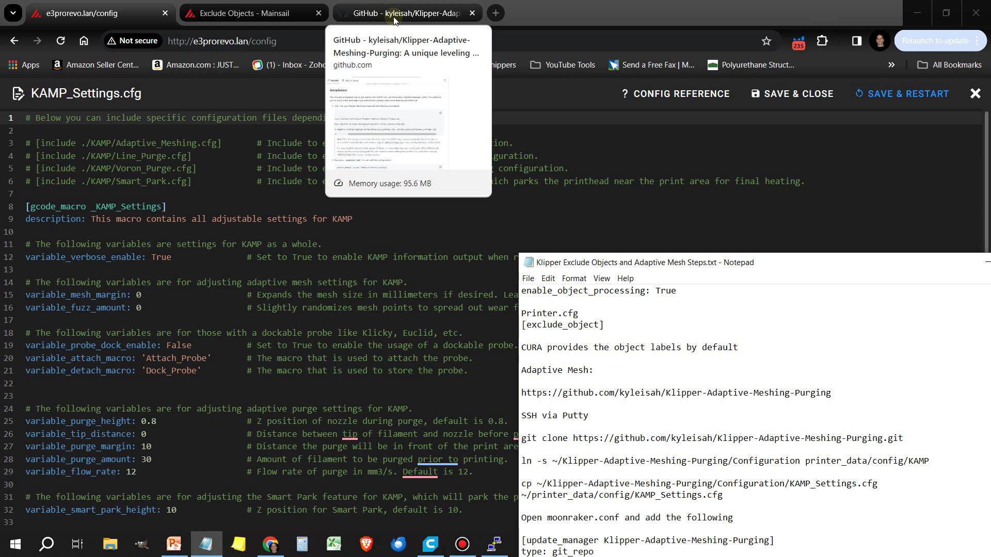
click(36, 144)
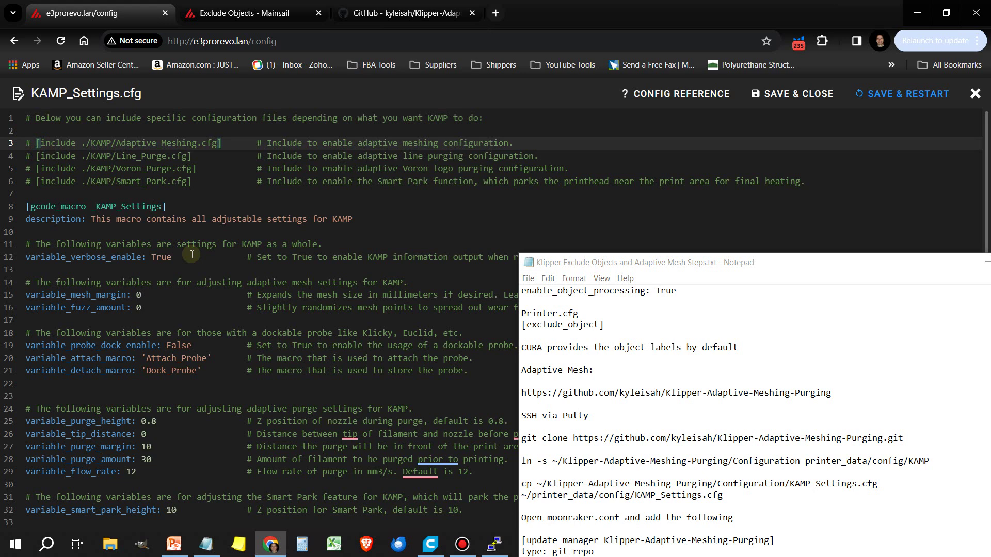
key(BackSpace)
key(BackSpace)
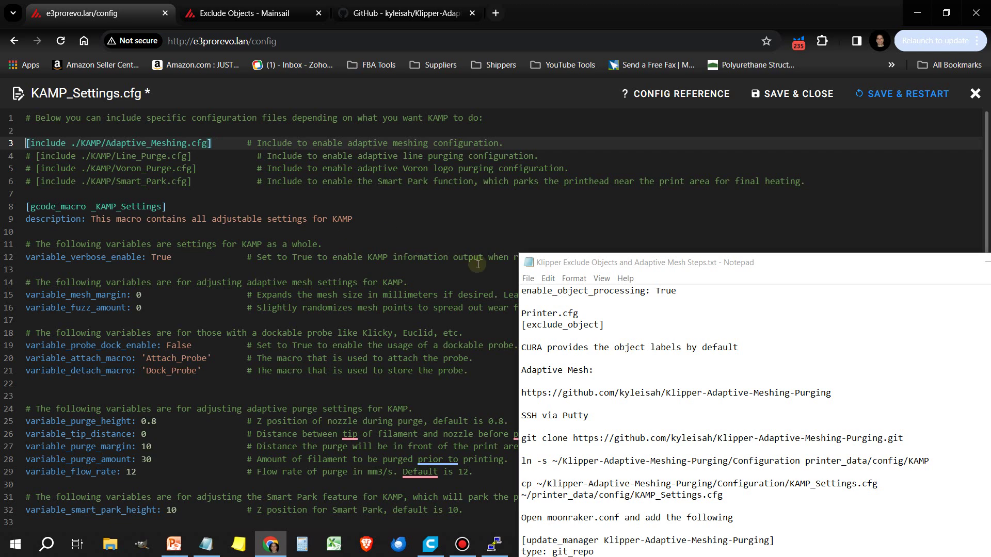
Save KAMP_Settings.cfg and restart Klipper
click(560, 209)
scroll(470, 231, down, 1)
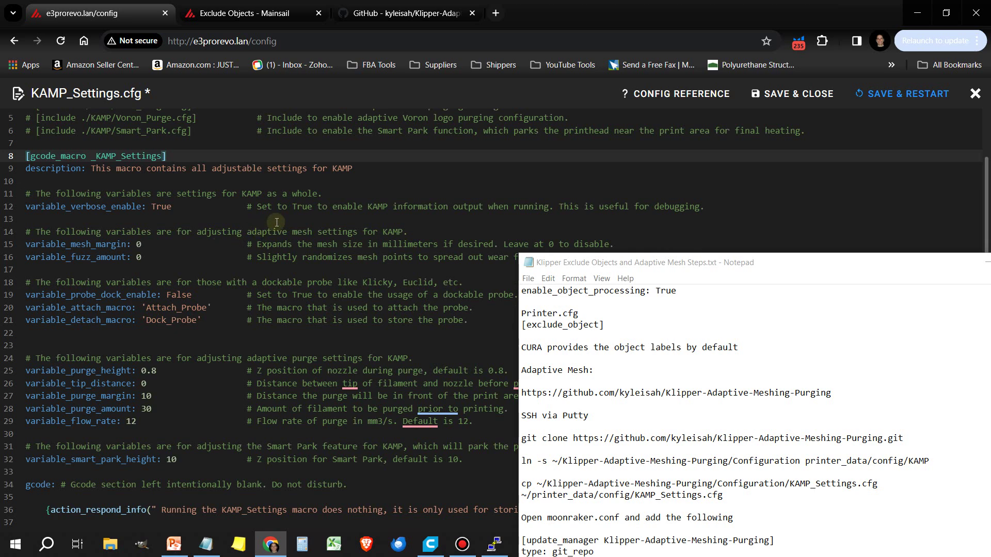
drag(653, 264, 562, 364)
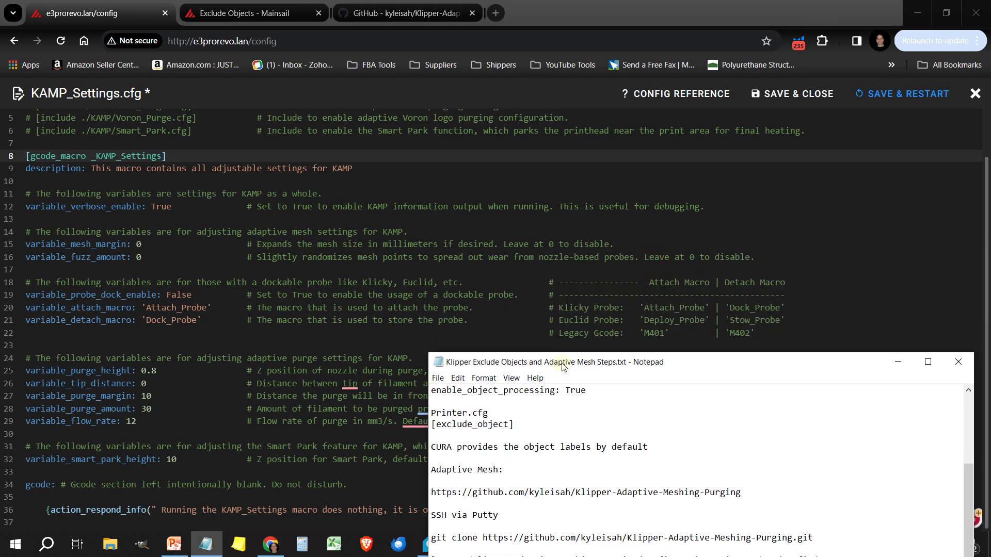
click(900, 98)
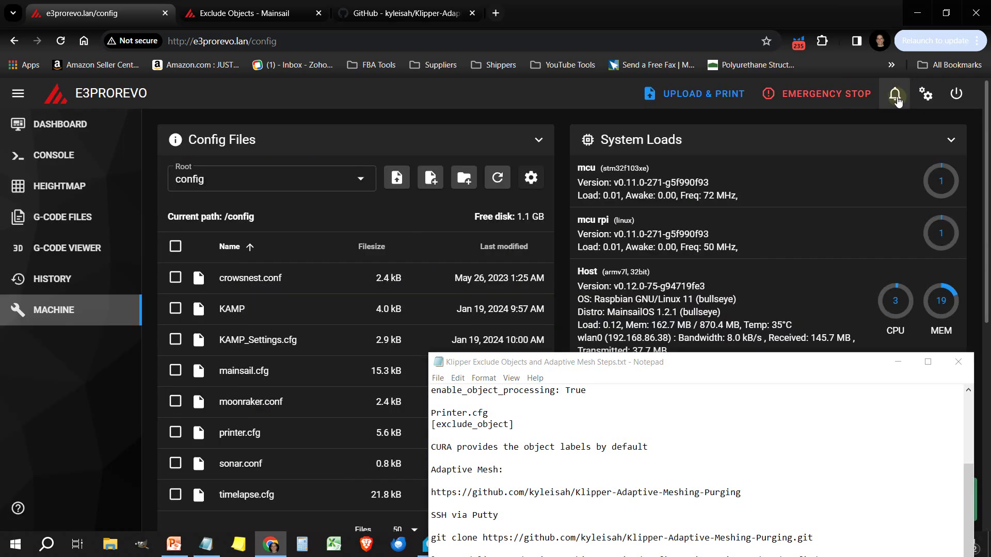
drag(700, 366, 688, 53)
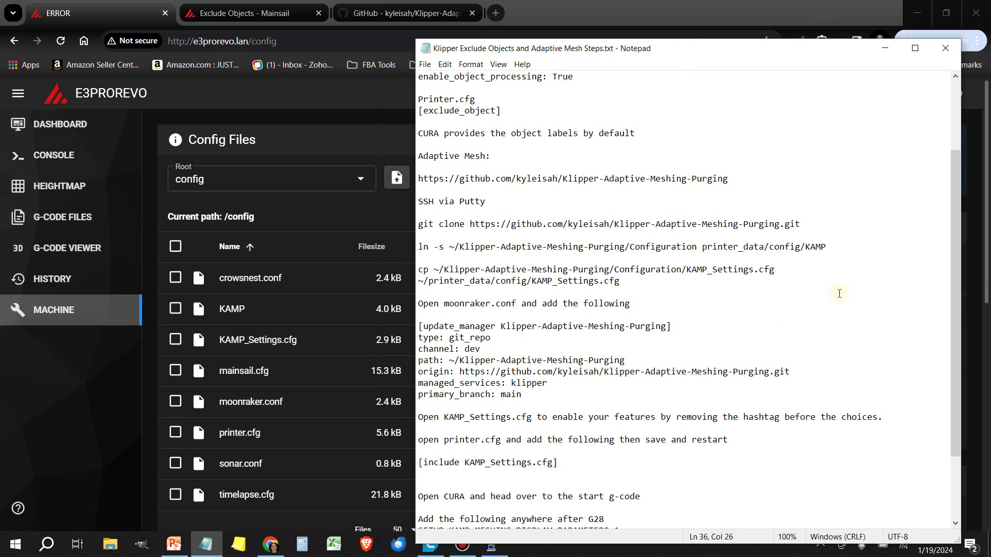
Open printer.cfg and copy the [include KAMP_Settings.cfg] line from the notes
drag(679, 48, 722, 34)
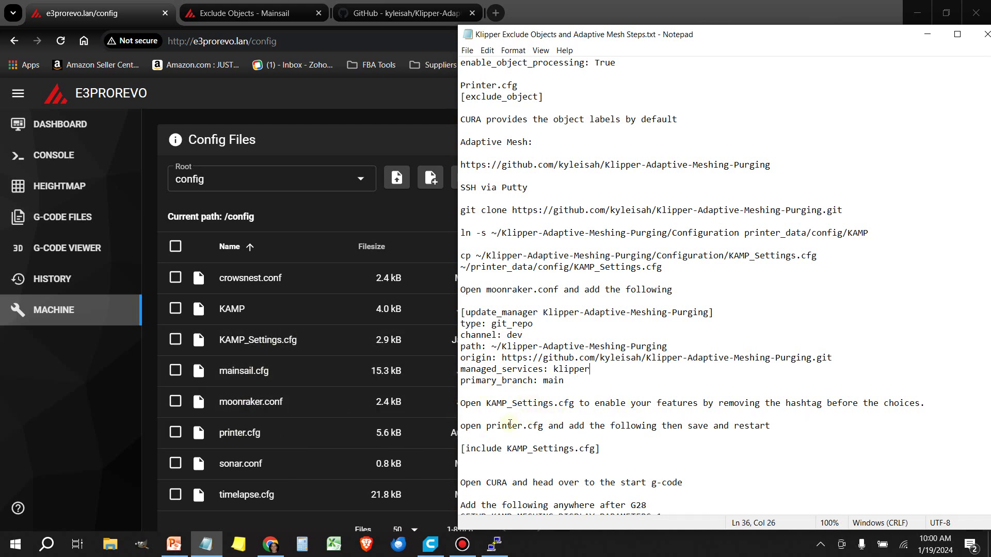
click(227, 432)
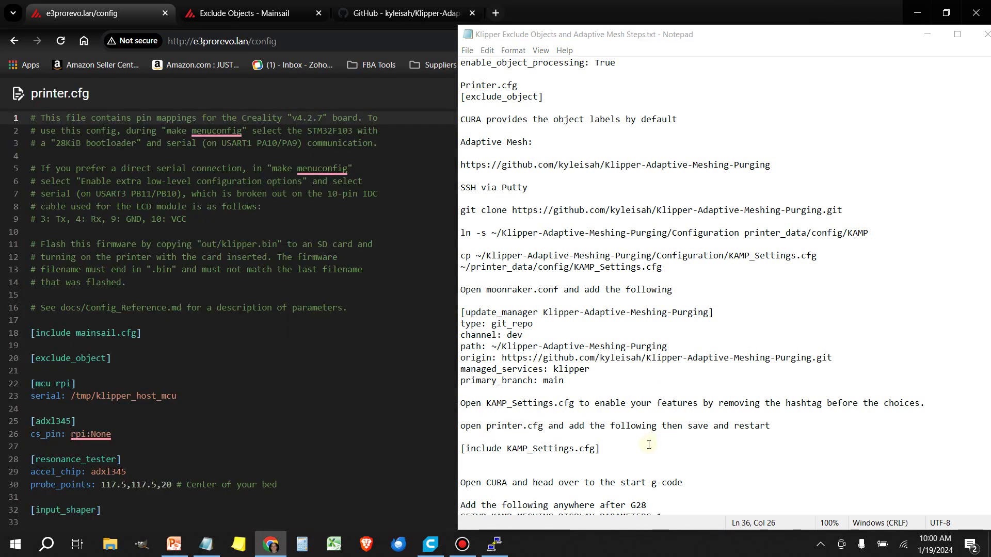
click(464, 449)
drag(462, 449, 585, 457)
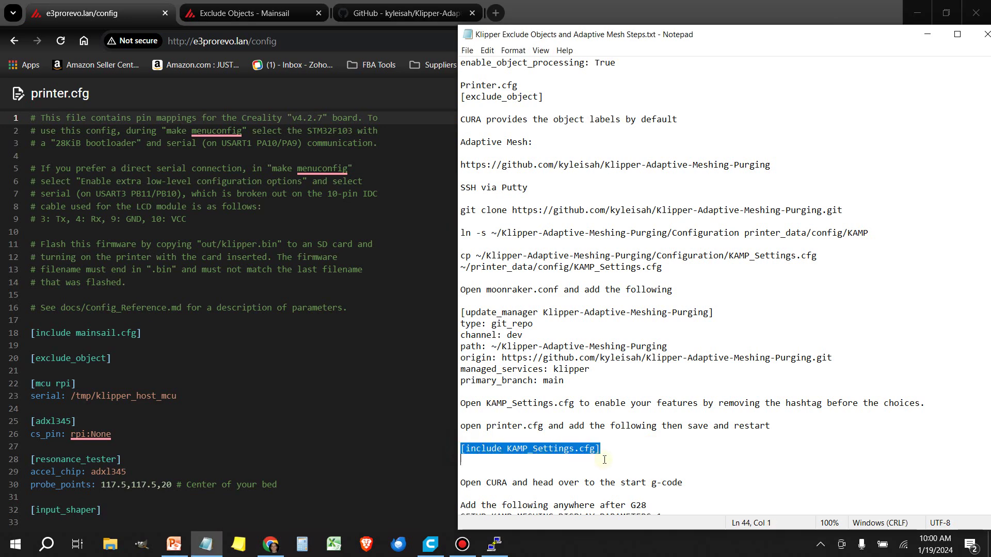
drag(572, 448, 571, 449)
right_click(555, 448)
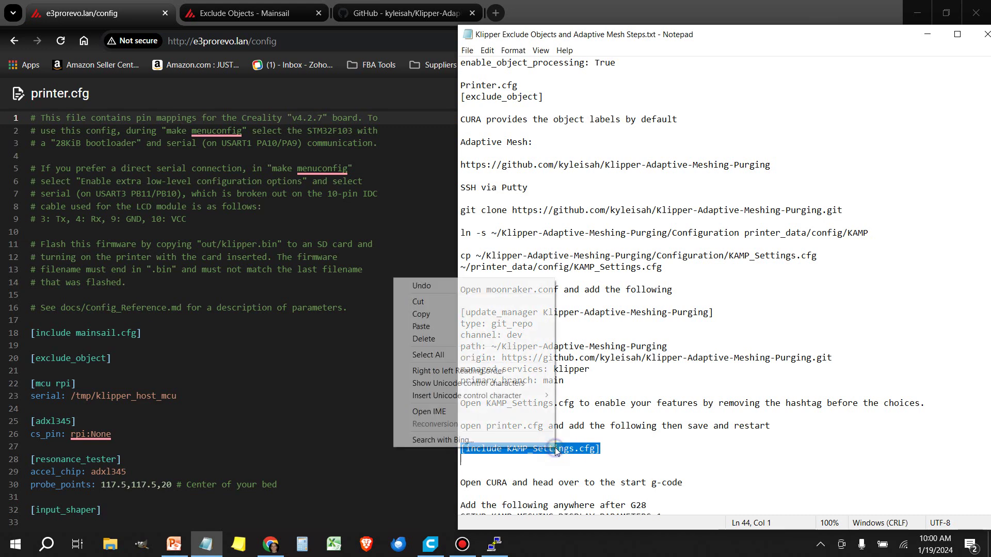
click(431, 312)
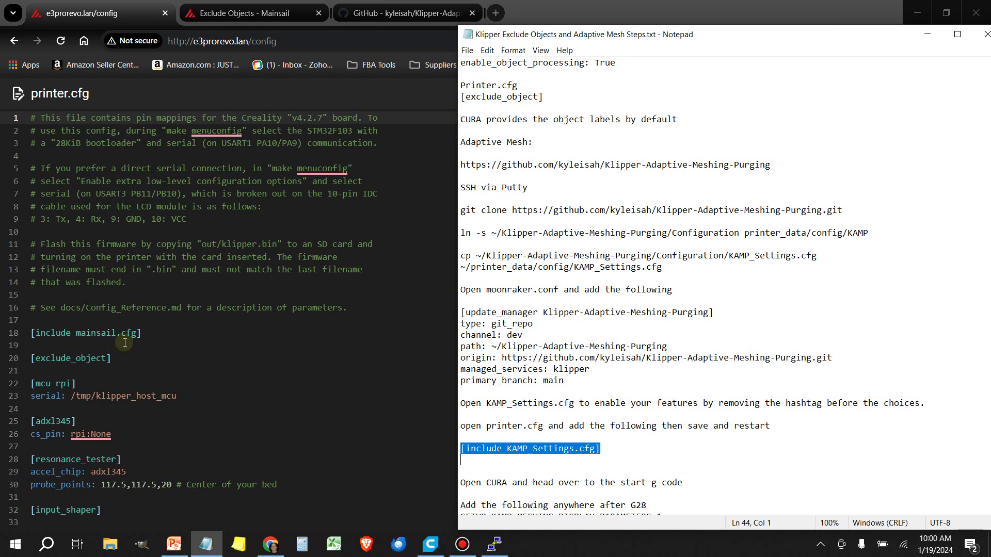
Paste [include KAMP_Settings.cfg] on a new line below [exclude_object] in printer.cfg
click(144, 335)
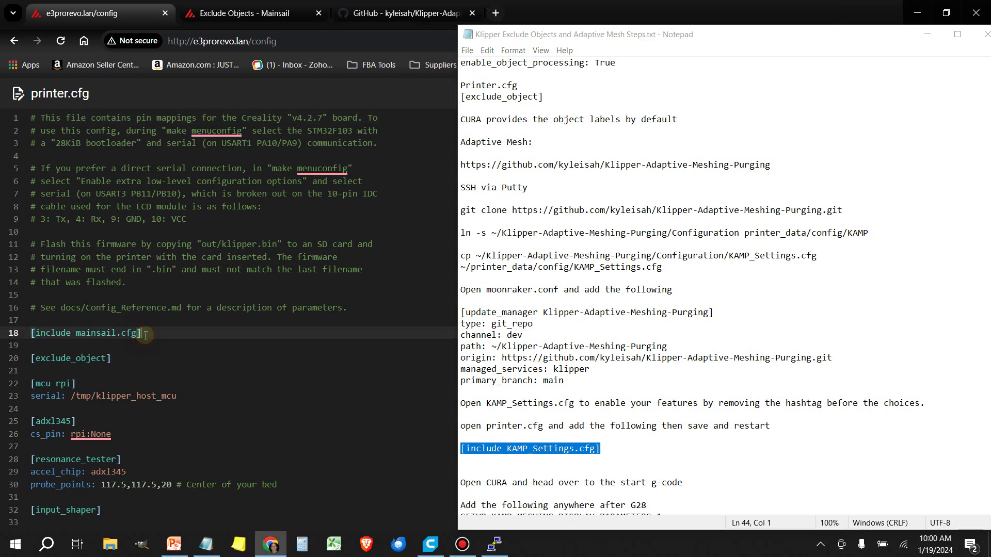
key(Return)
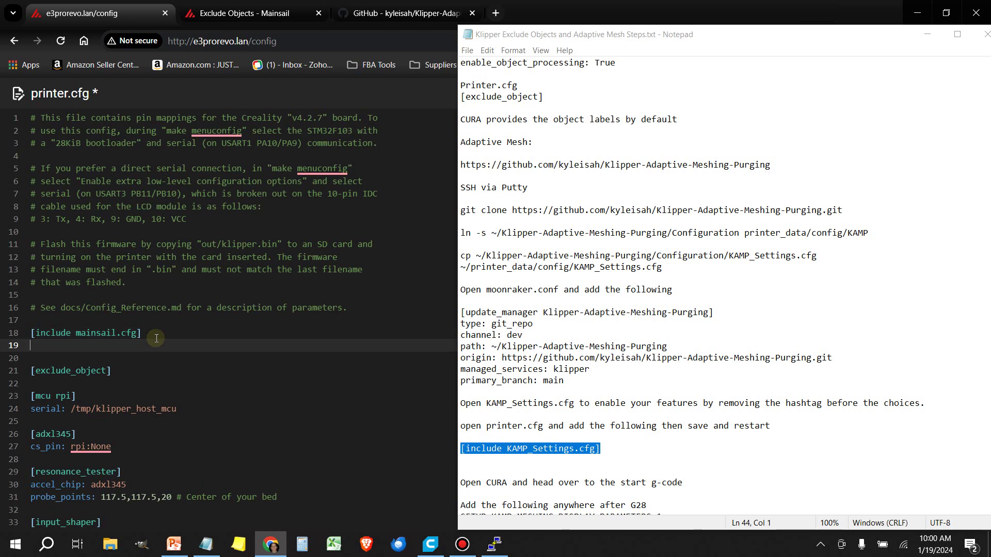
key(Down)
key(Down)
key(BackSpace)
key(BackSpace)
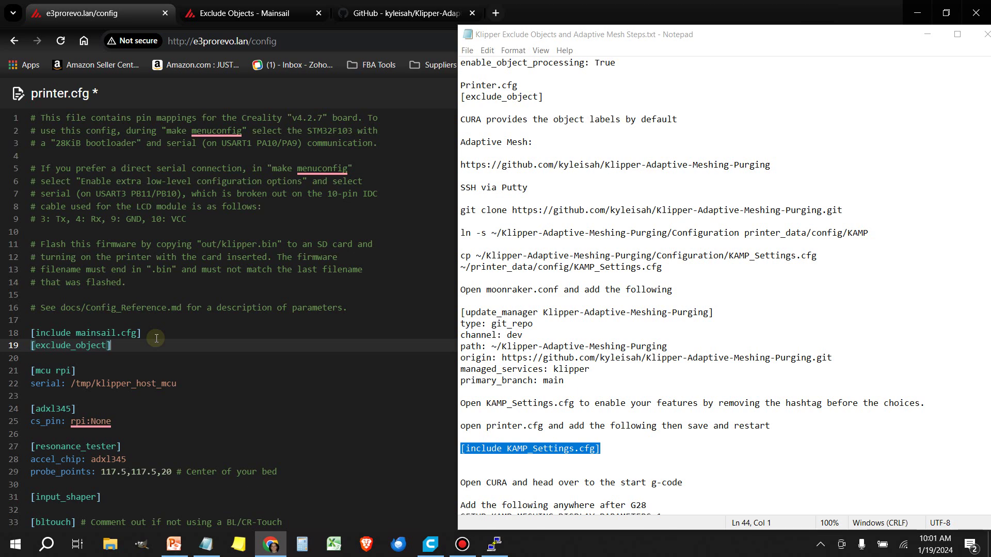
key(Return)
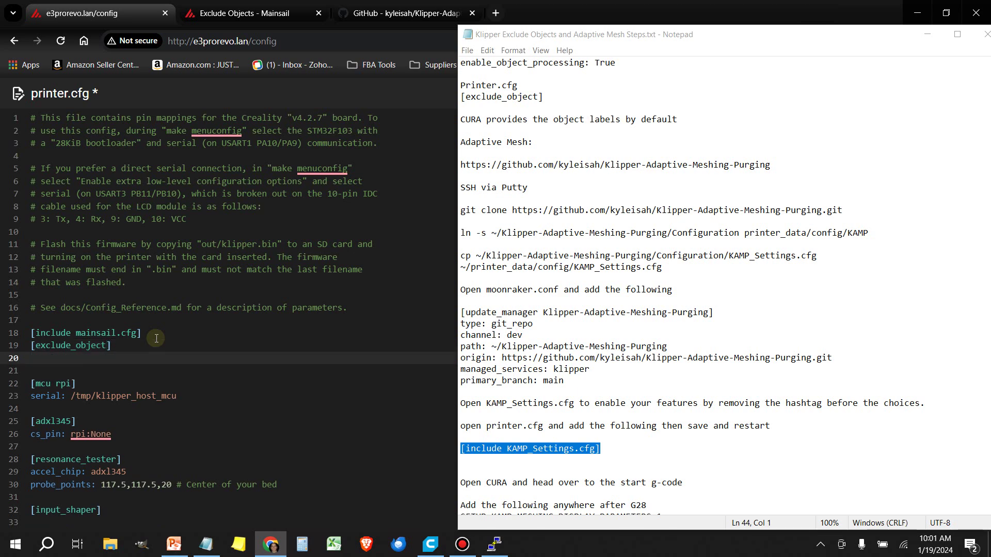
key(ctrl+v)
key(Return)
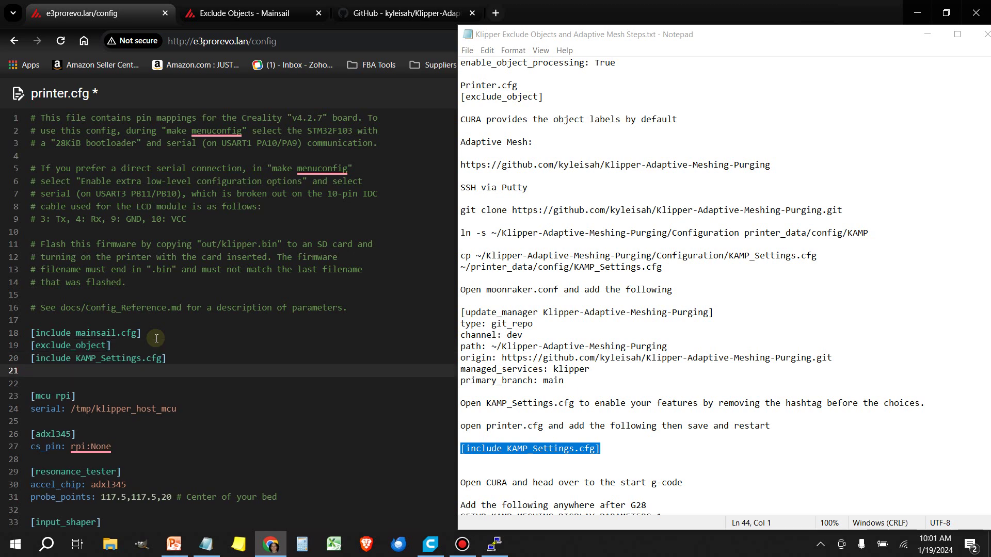
key(BackSpace)
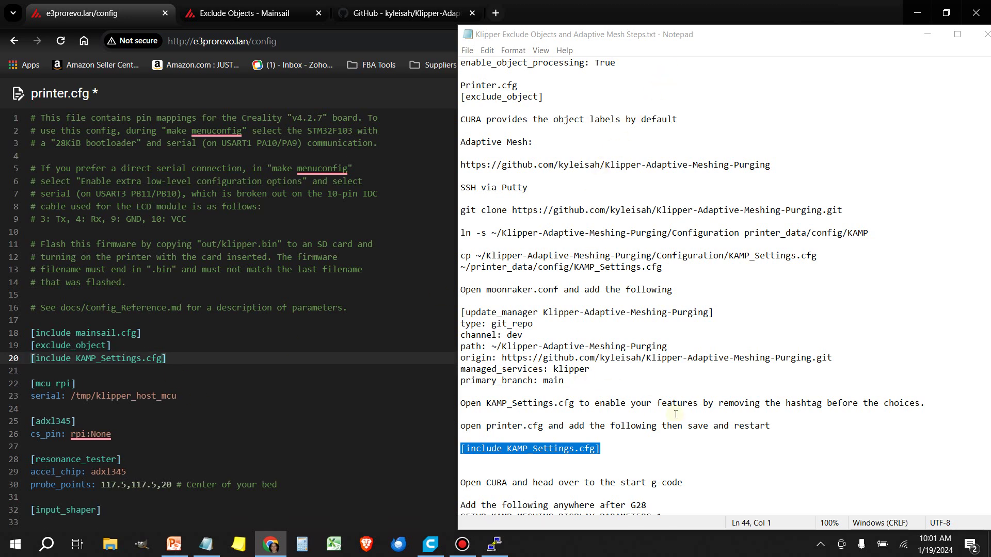
Save printer.cfg and restart Klipper
scroll(675, 415, down, 2)
scroll(679, 135, up, 1)
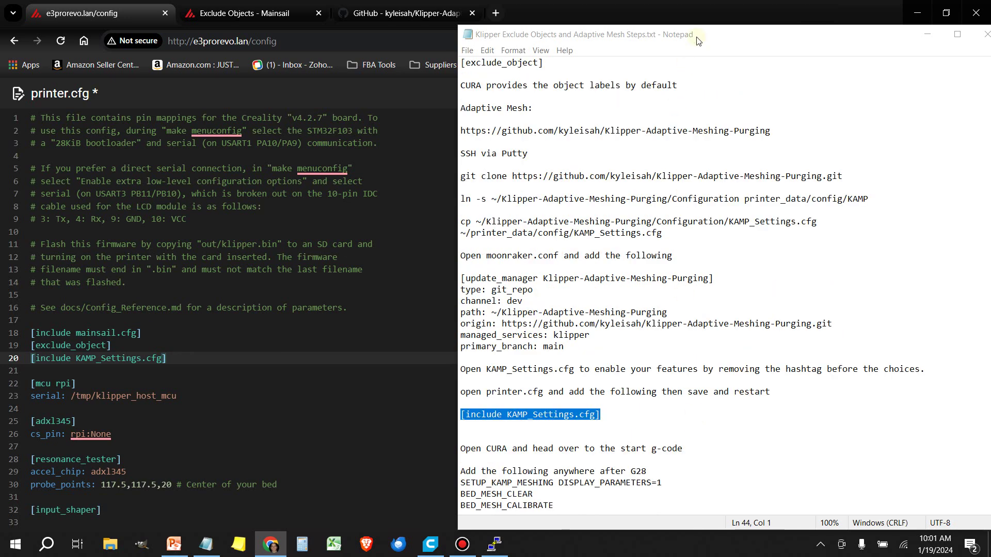
drag(697, 40, 667, 298)
click(894, 105)
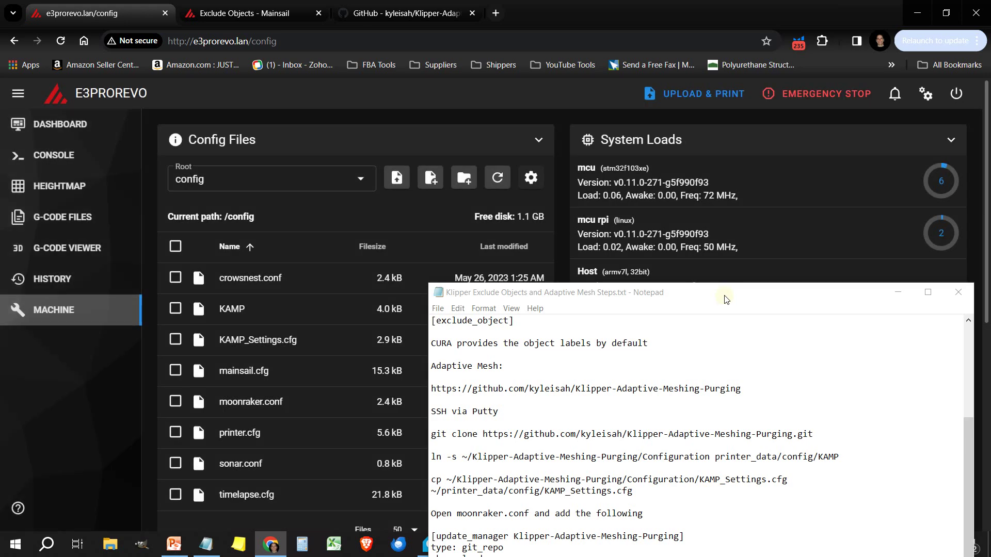
drag(727, 300, 735, 24)
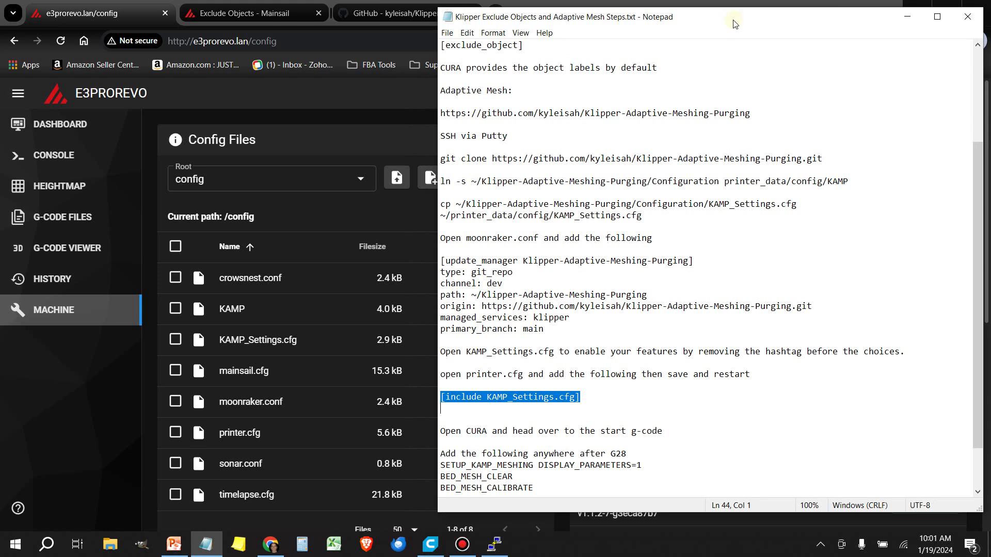
scroll(794, 455, down, 2)
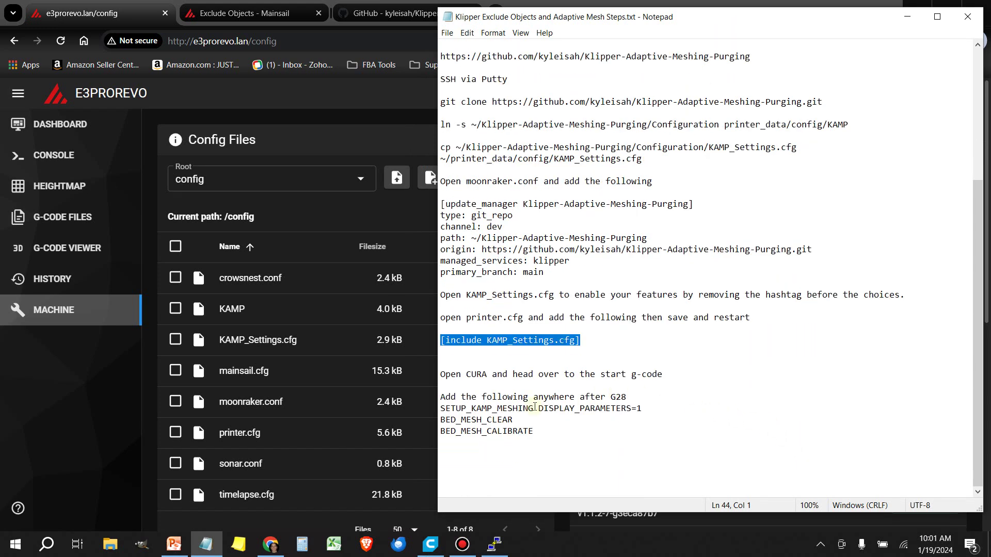
Open Cura's Printers preferences via Settings > Printer > Manage Printers, then reposition and enlarge the dialog
click(431, 545)
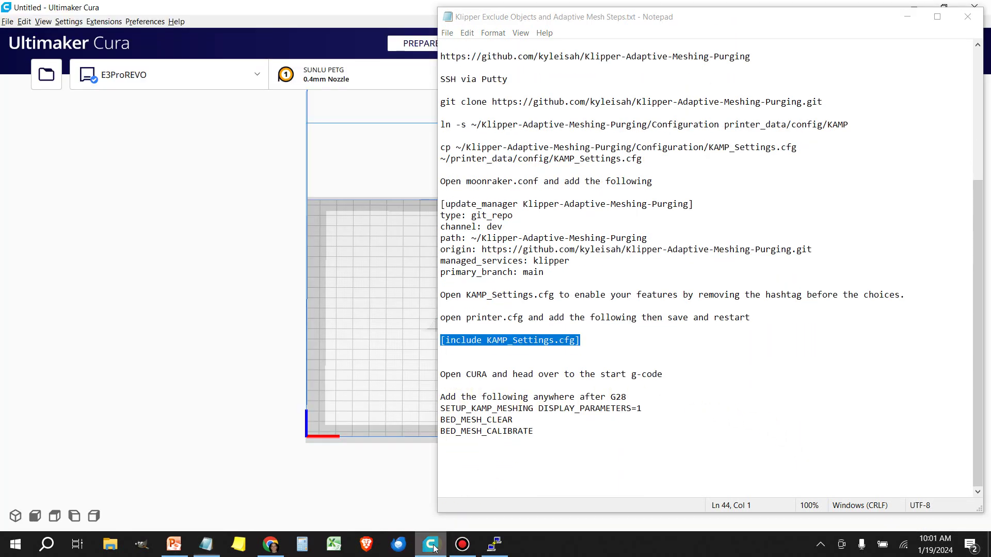
click(206, 544)
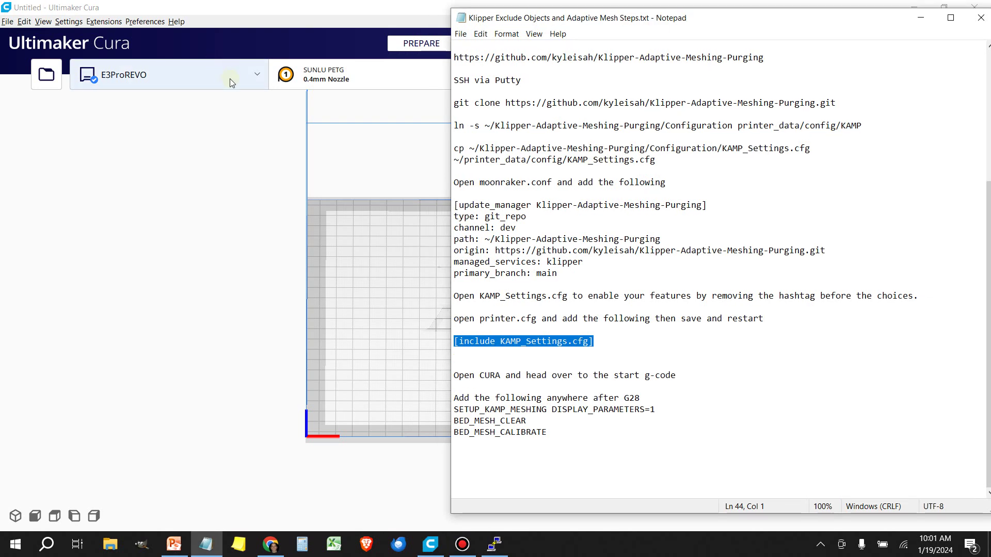
click(250, 83)
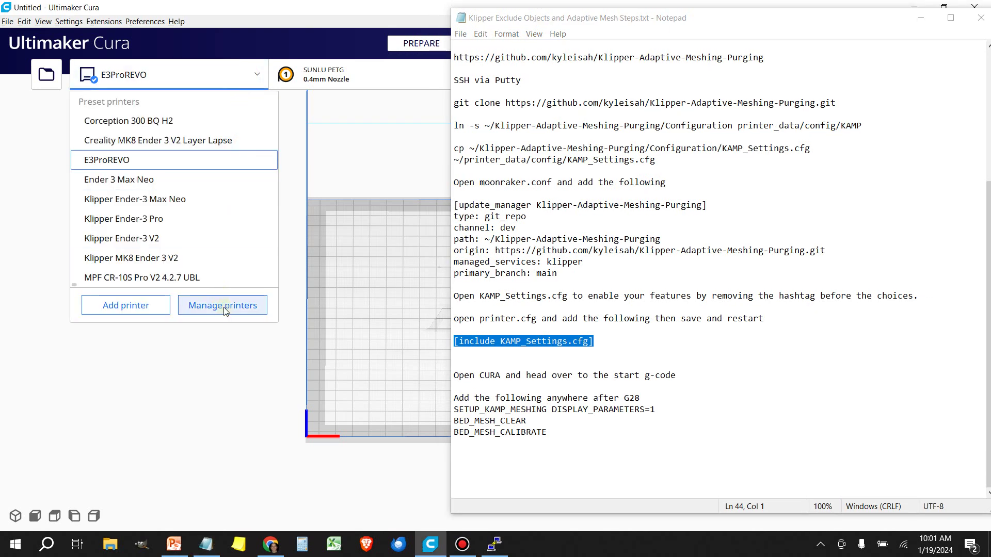
click(170, 74)
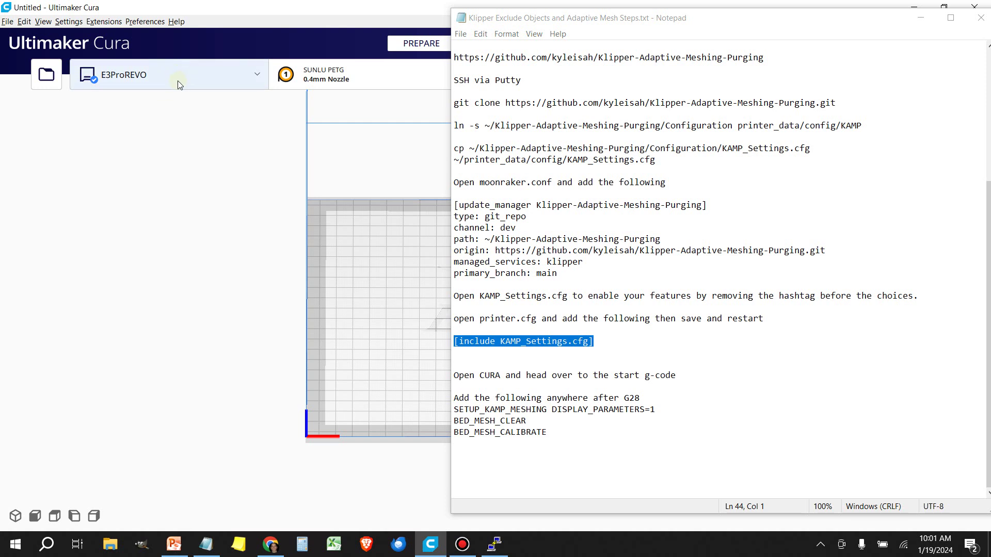
click(69, 22)
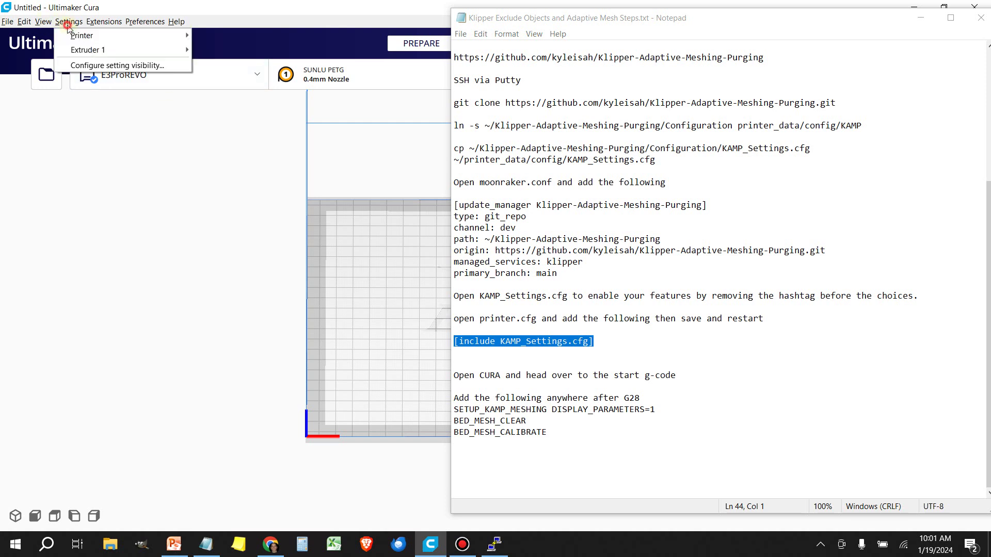
mouse_move(78, 35)
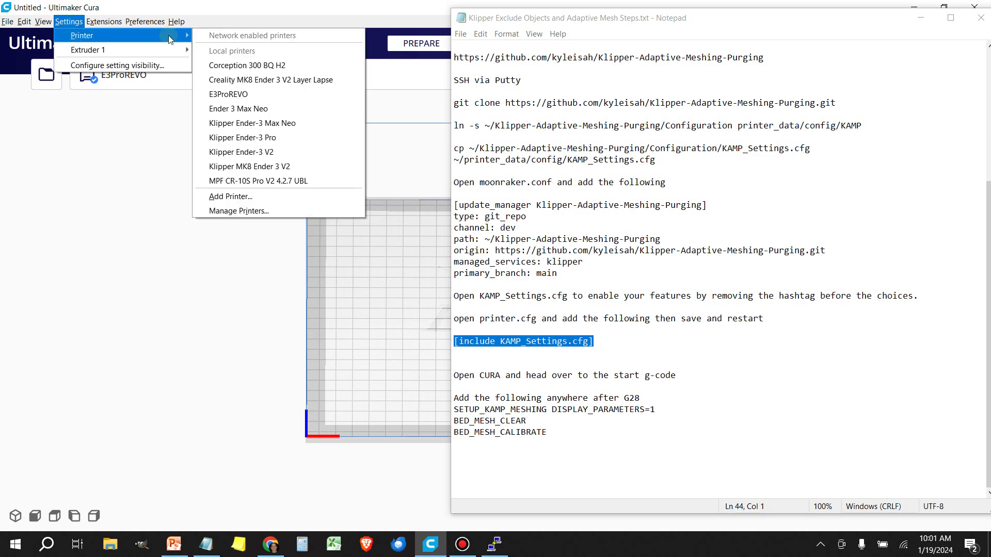
click(251, 212)
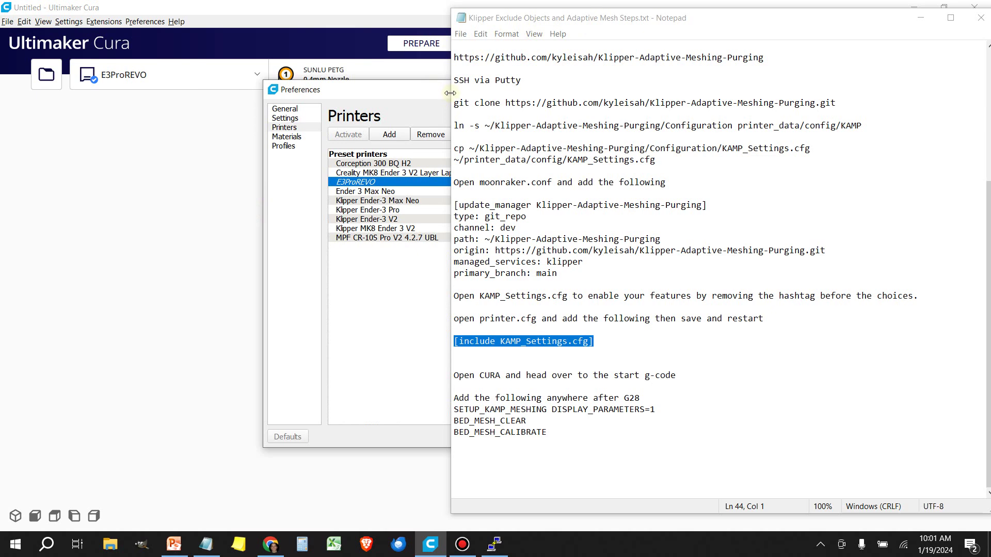
drag(450, 92, 587, 75)
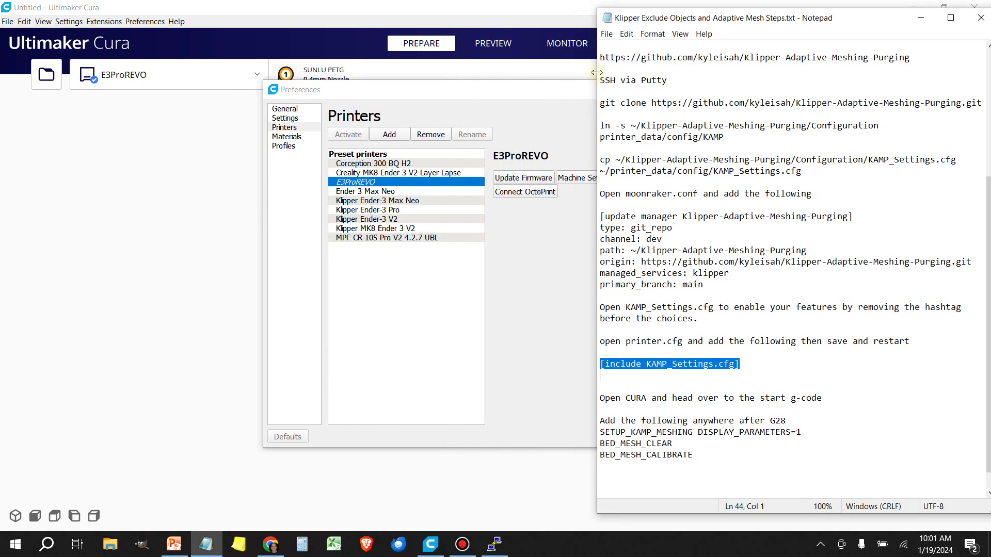
drag(524, 93, 262, 15)
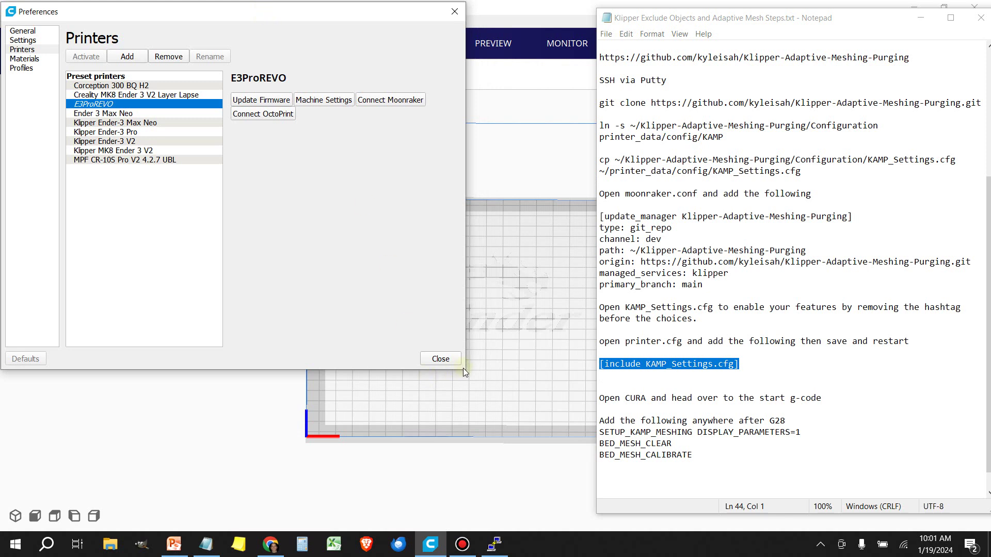
drag(463, 370, 583, 517)
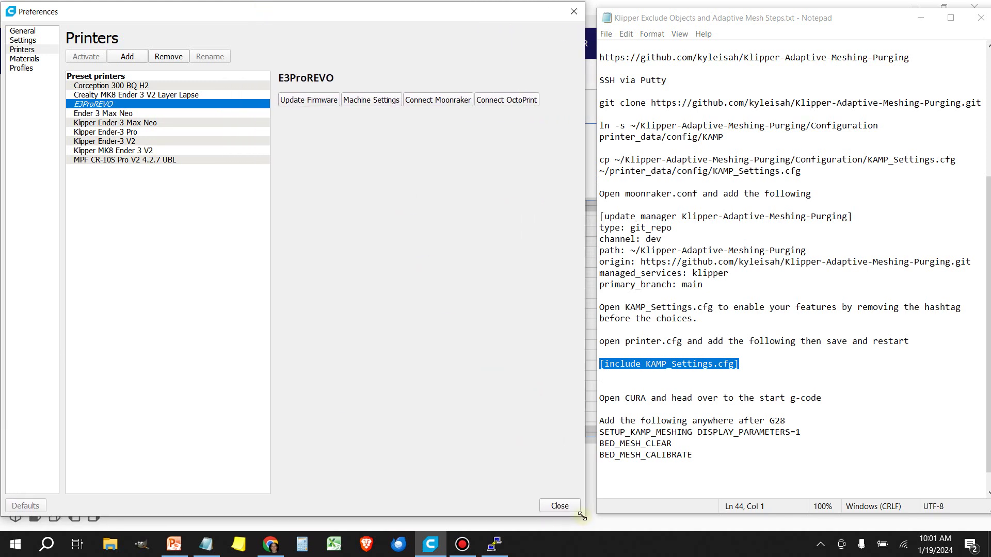
Open the E3ProREVO Machine Settings and copy the three KAMP meshing lines from the notes
click(363, 101)
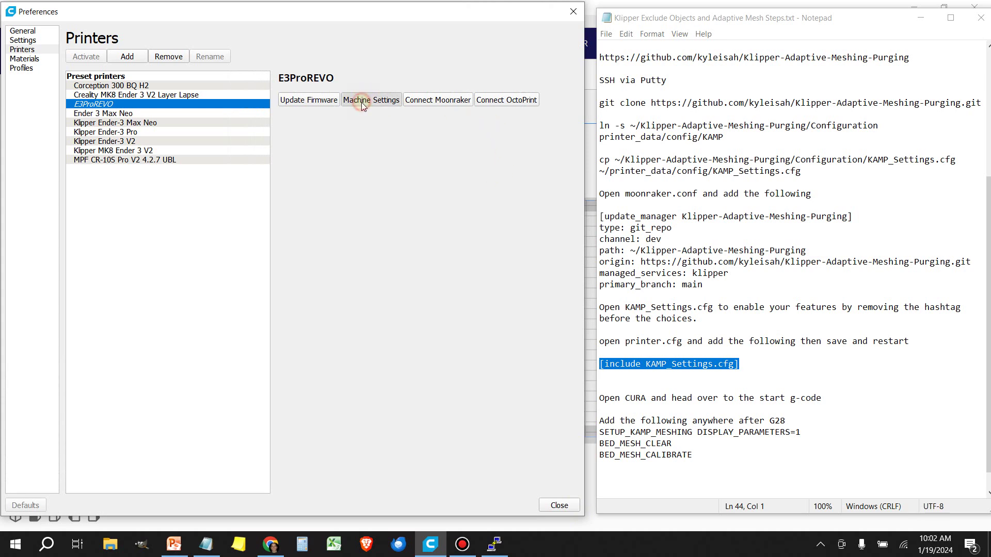
drag(321, 88, 265, 18)
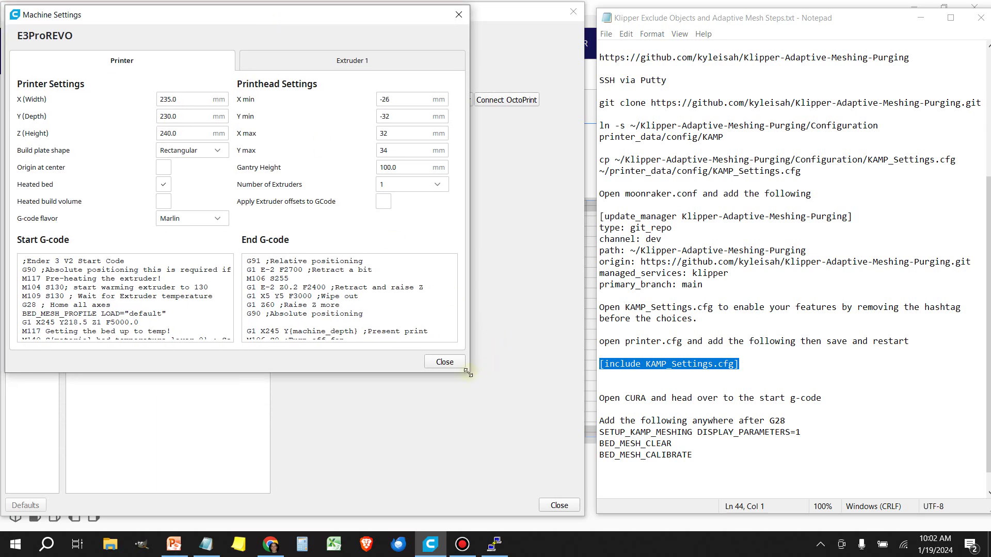
drag(467, 375, 523, 392)
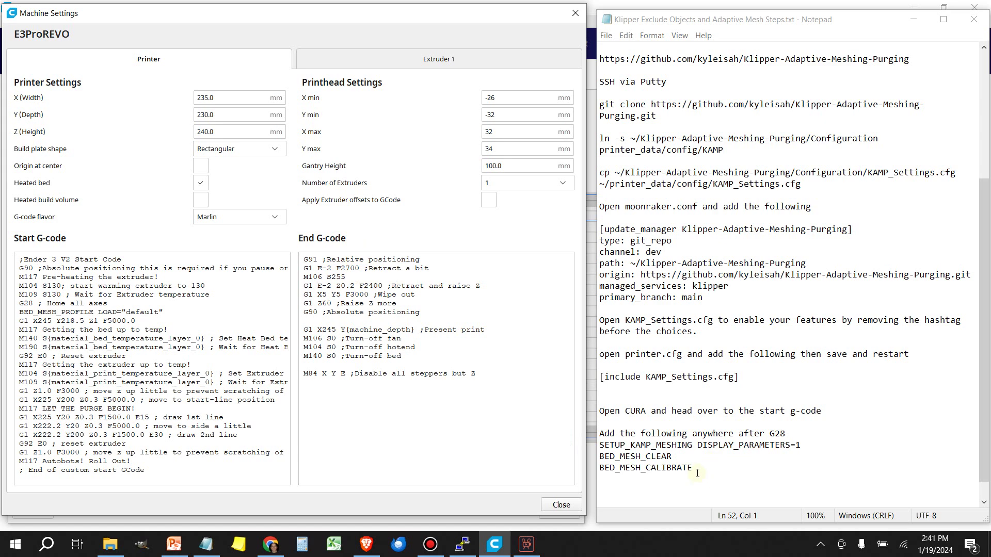
drag(697, 473, 600, 446)
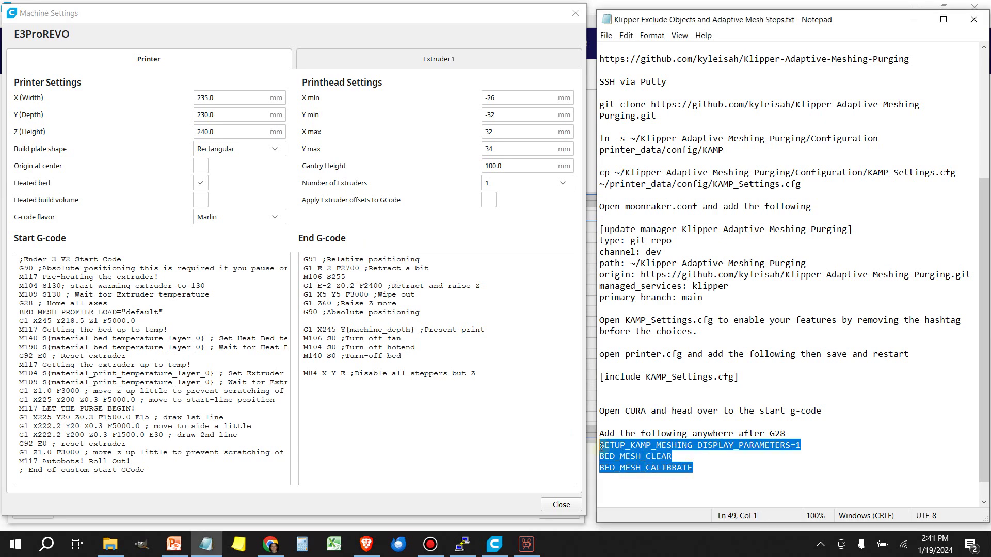
right_click(640, 458)
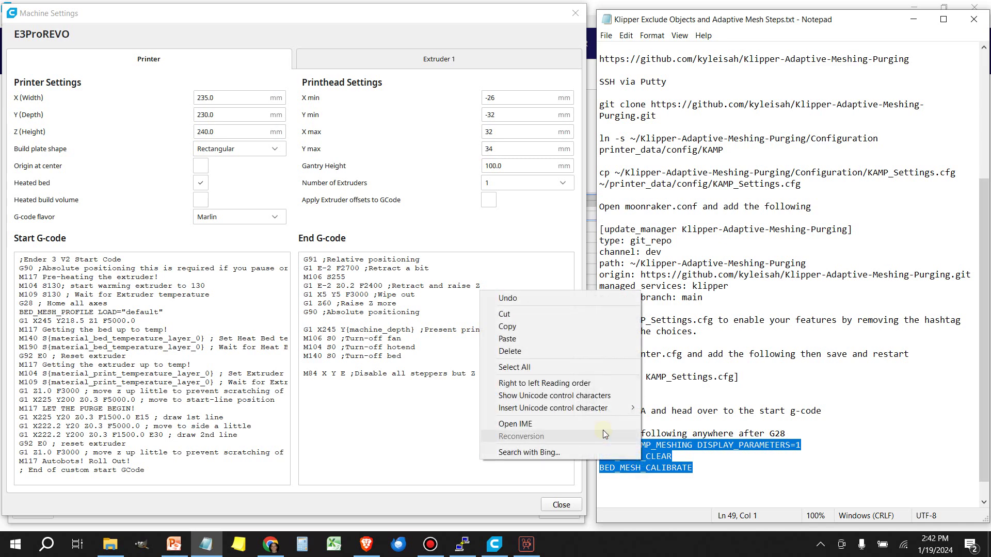
click(550, 327)
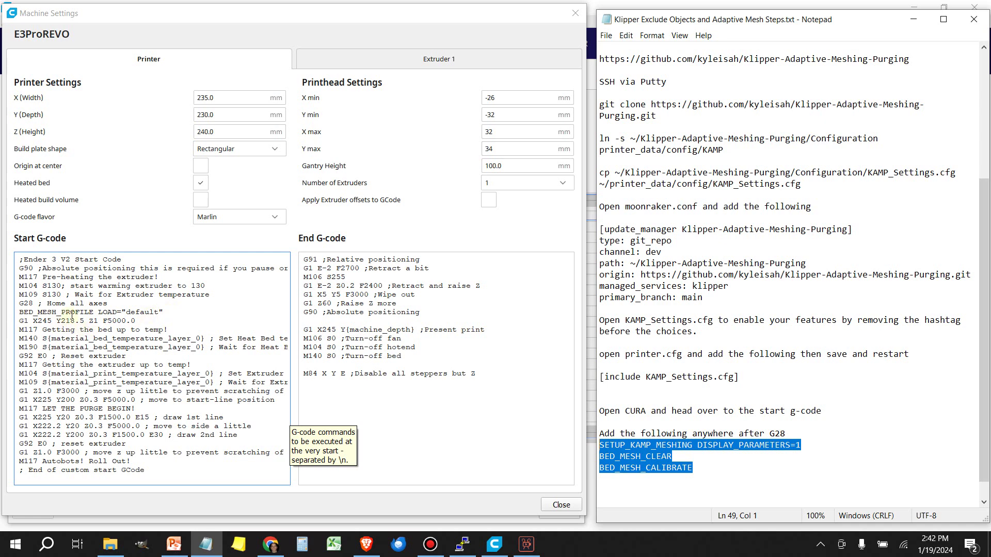
Delete the BED_MESH_PROFILE LOAD="default" line from the Start G-code
drag(163, 312, 17, 316)
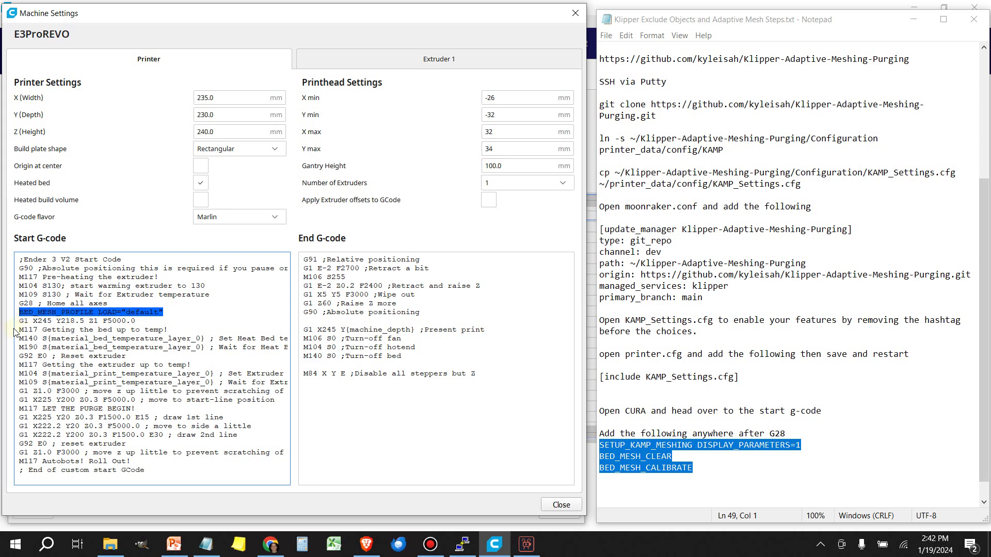
key(Delete)
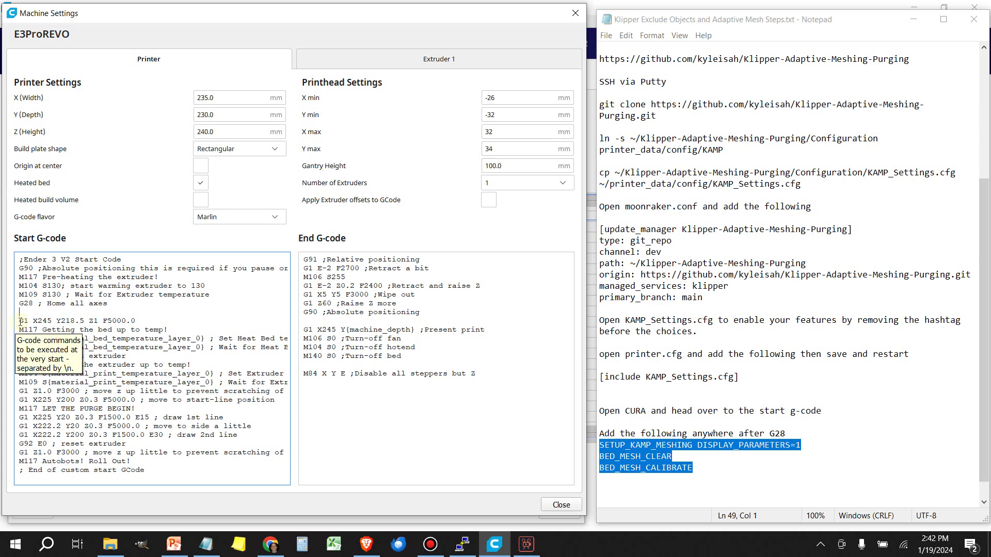
click(21, 321)
key(BackSpace)
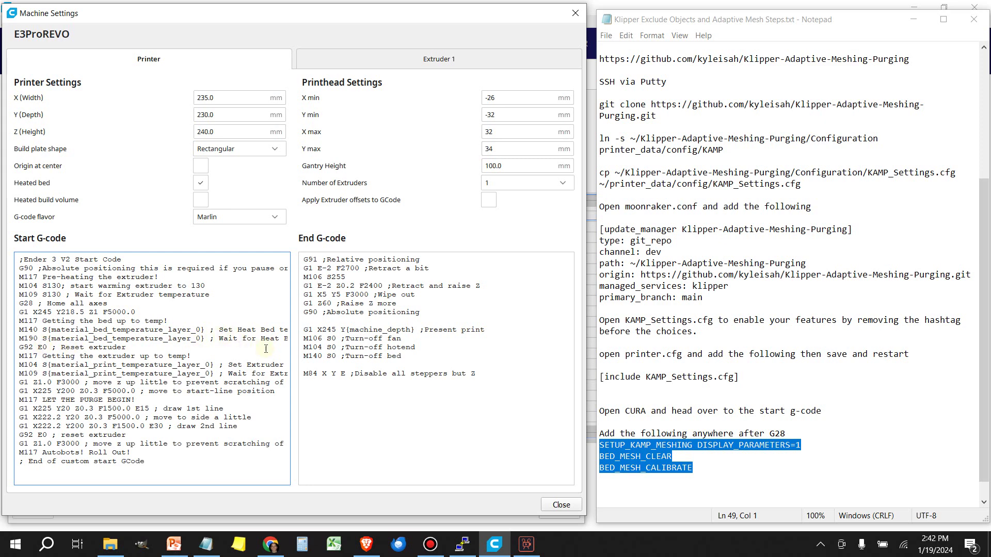
click(242, 339)
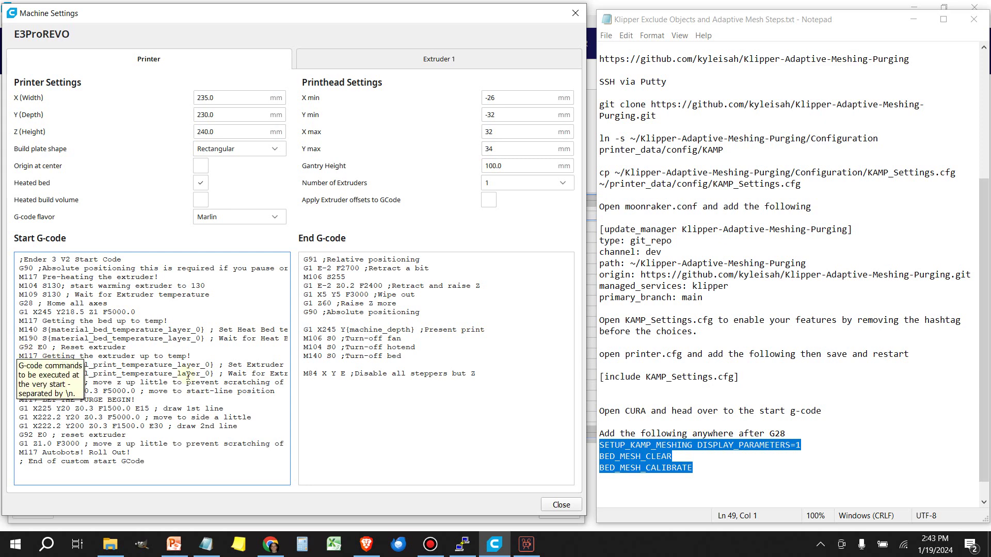
Paste SETUP_KAMP_MESHING DISPLAY_PARAMETERS=1, BED_MESH_CLEAR and BED_MESH_CALIBRATE after M190, then close Machine Settings
key(Return)
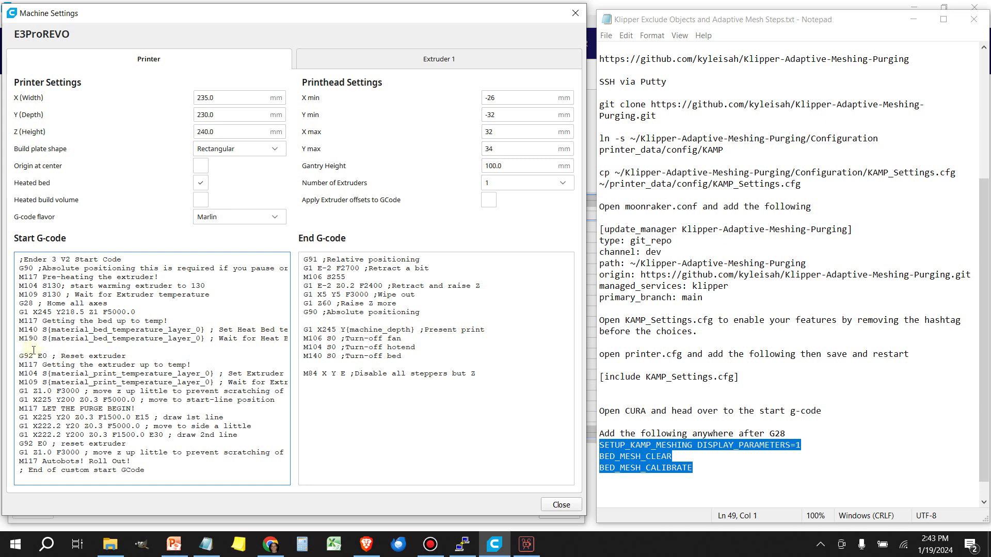
key(ctrl+v)
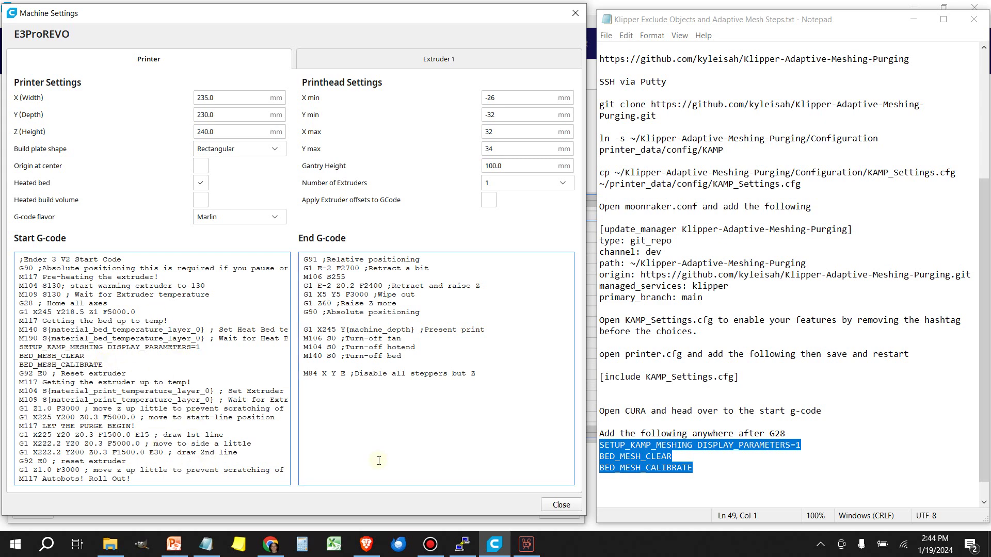
click(561, 505)
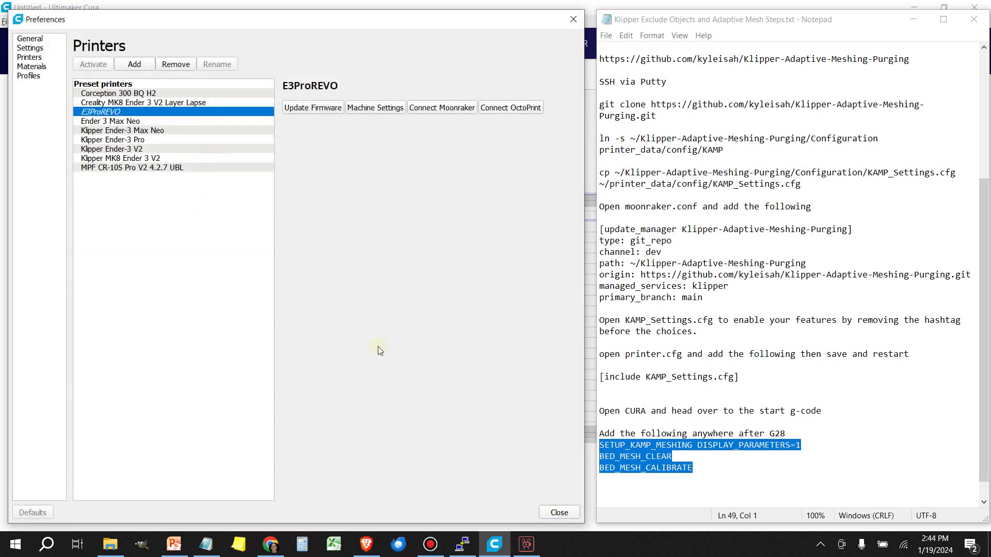
Close Cura's preferences and open printer.cfg from Mainsail's Machine config files
click(560, 511)
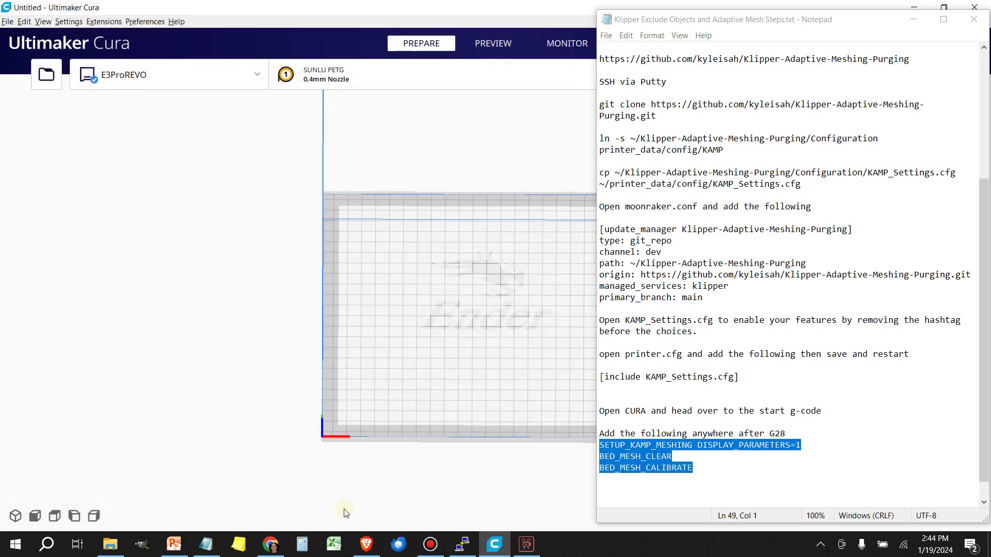
click(269, 543)
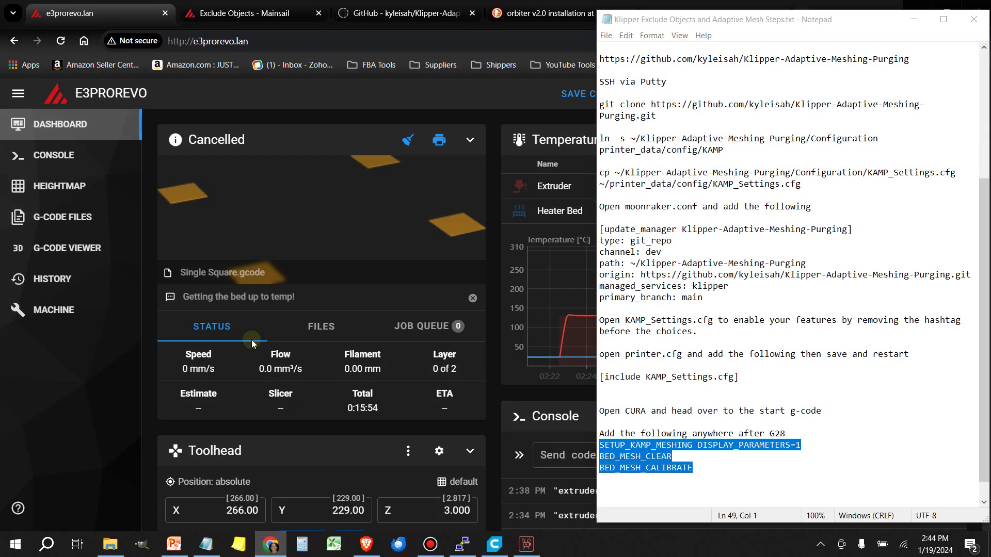
click(61, 314)
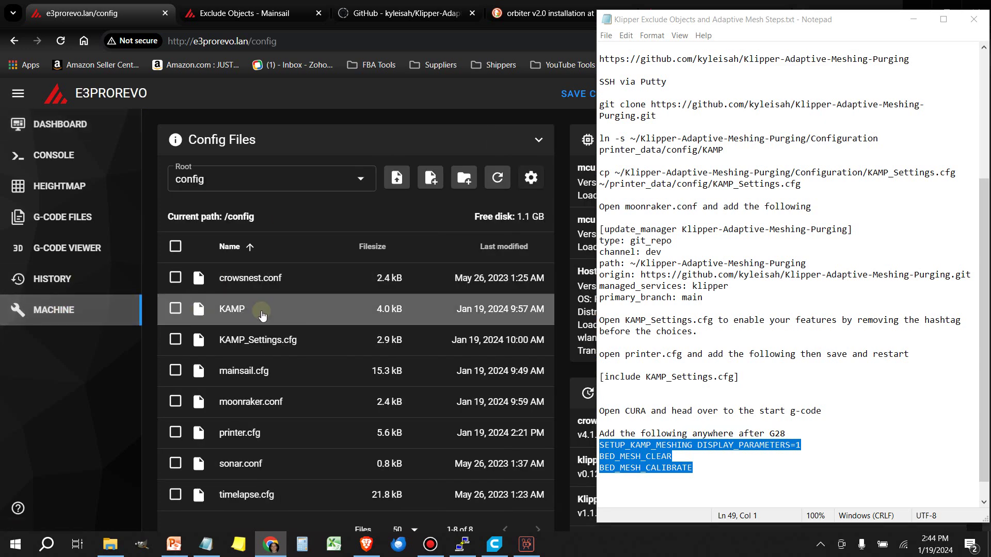
click(246, 435)
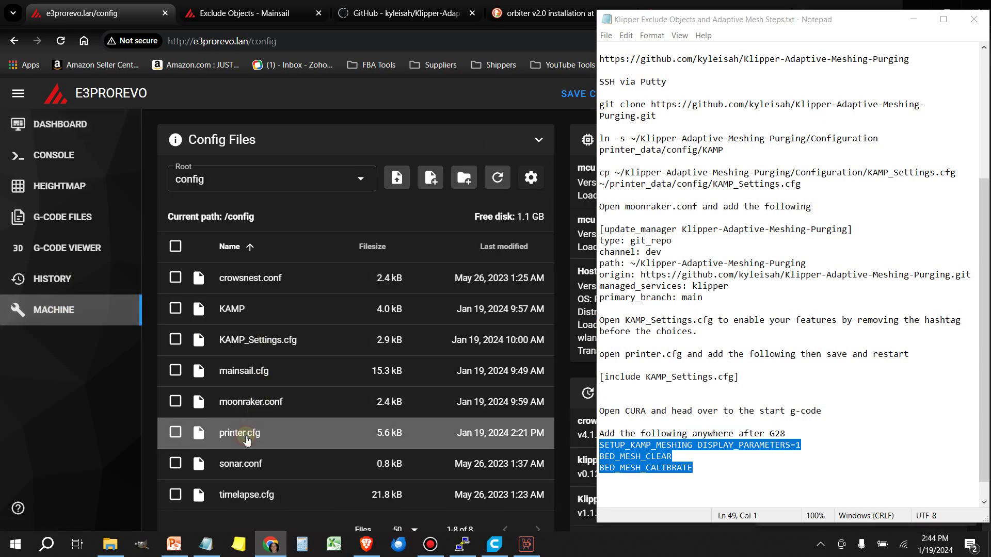
Review printer.cfg, then save it and restart the Klipper firmware
scroll(273, 372, down, 10)
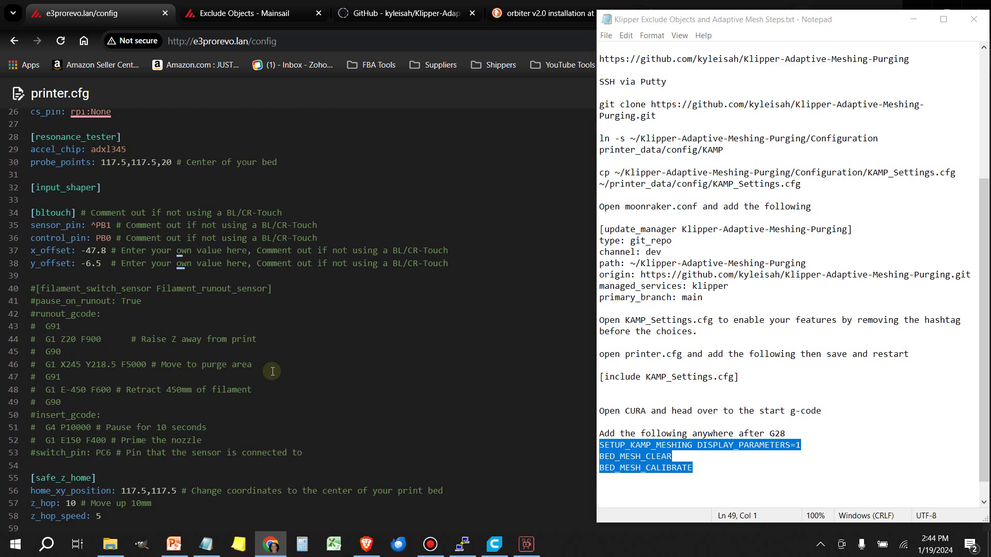
scroll(272, 371, down, 2)
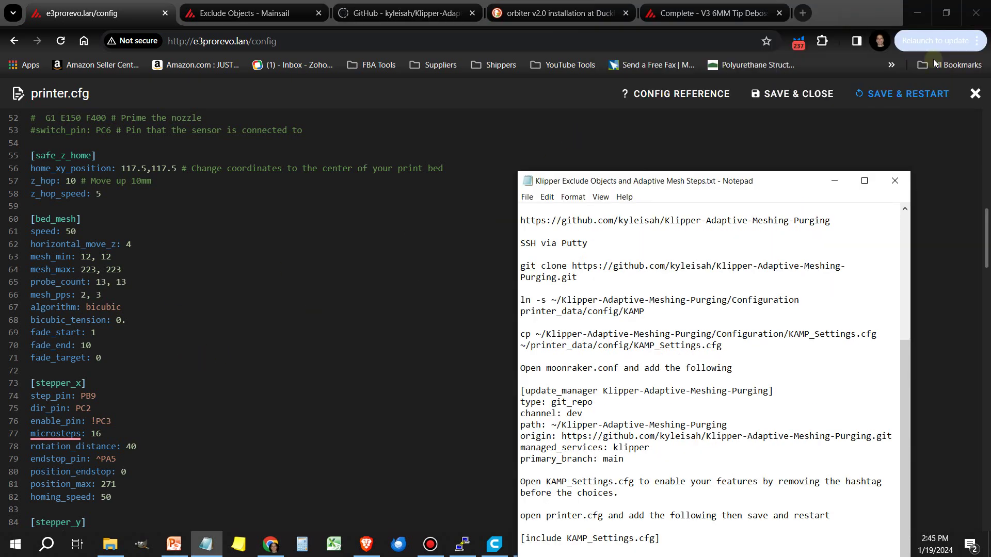
click(893, 102)
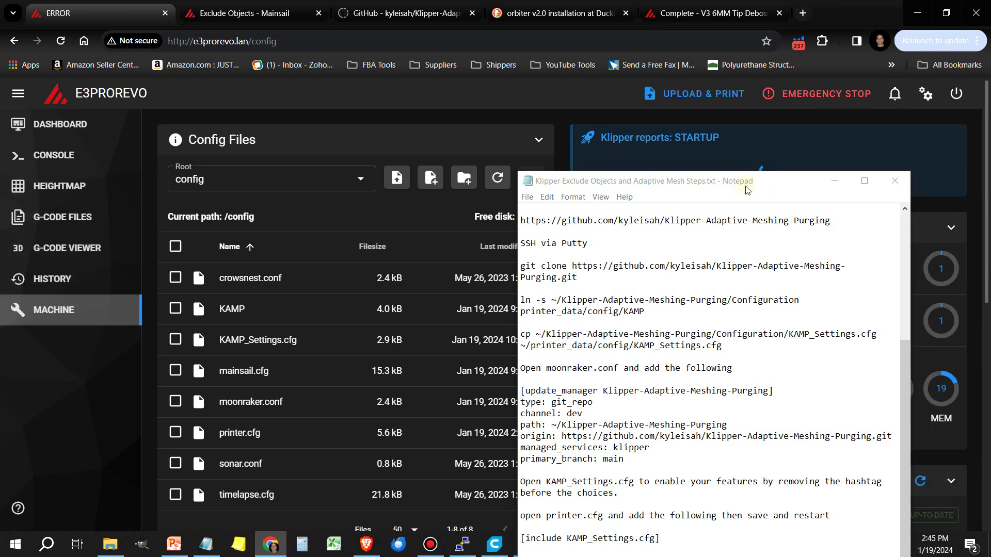
drag(745, 190, 812, 50)
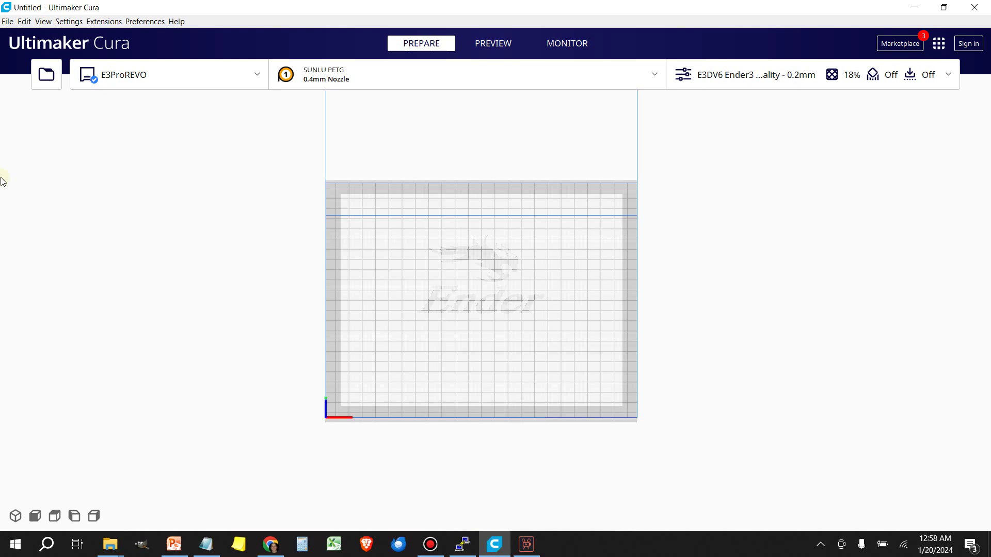
Load Base - Part 22.stl onto the build plate and select it
click(44, 76)
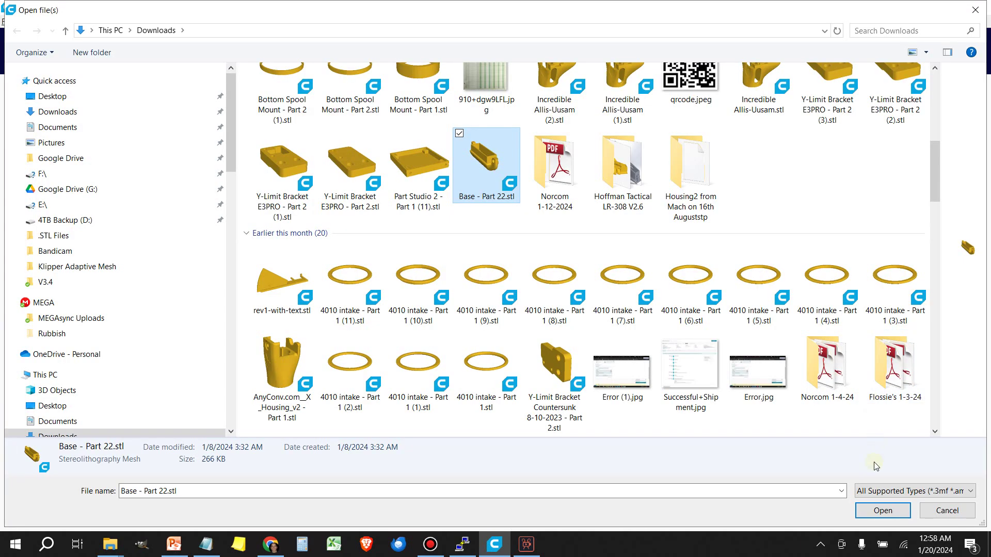
click(877, 511)
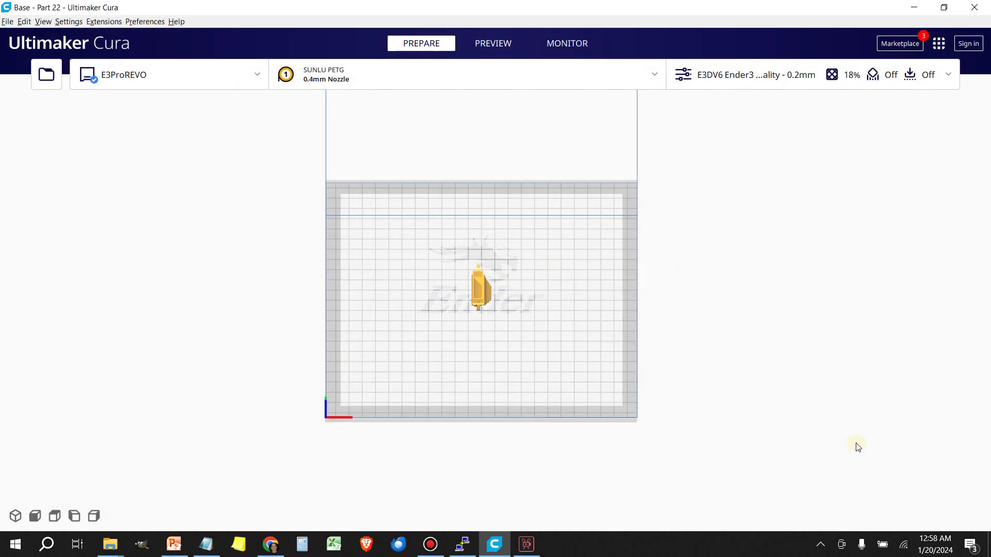
click(463, 323)
scroll(464, 322, up, 5)
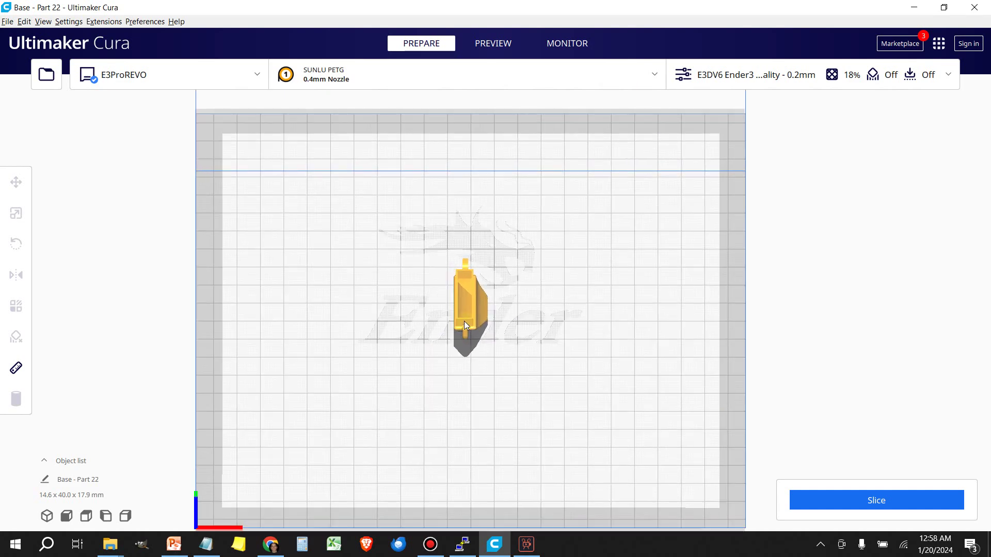
Rotate the part into a tilted orientation with the rotate tool
key(r)
right_drag(623, 347, 630, 315)
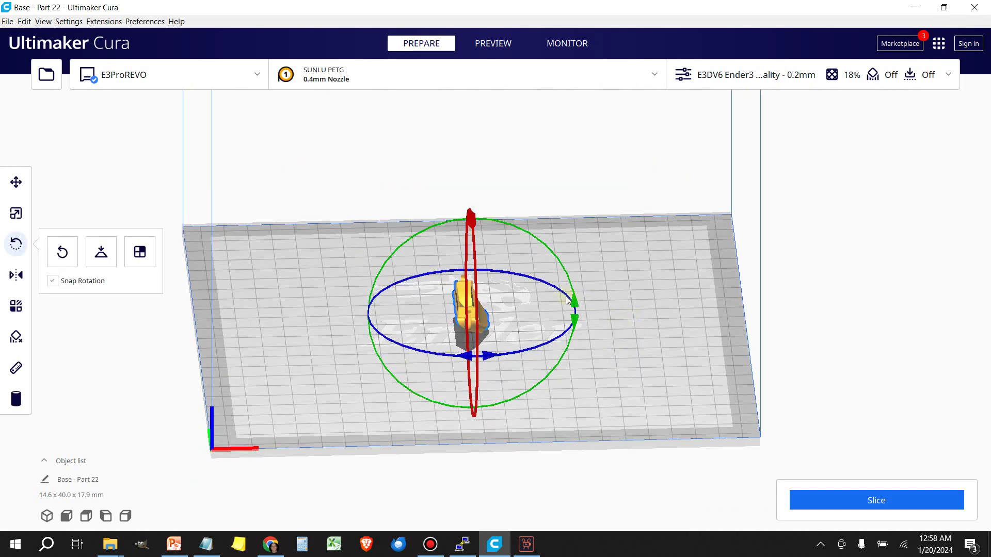
drag(565, 296, 638, 316)
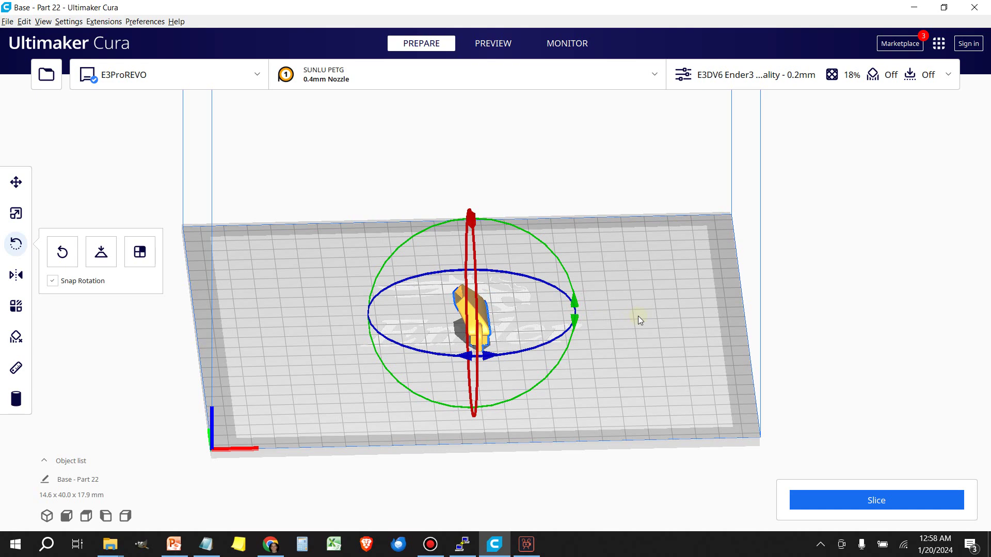
mouse_move(638, 316)
right_down()
mouse_move(631, 330)
mouse_move(655, 326)
right_up()
click(653, 327)
scroll(468, 328, up, 5)
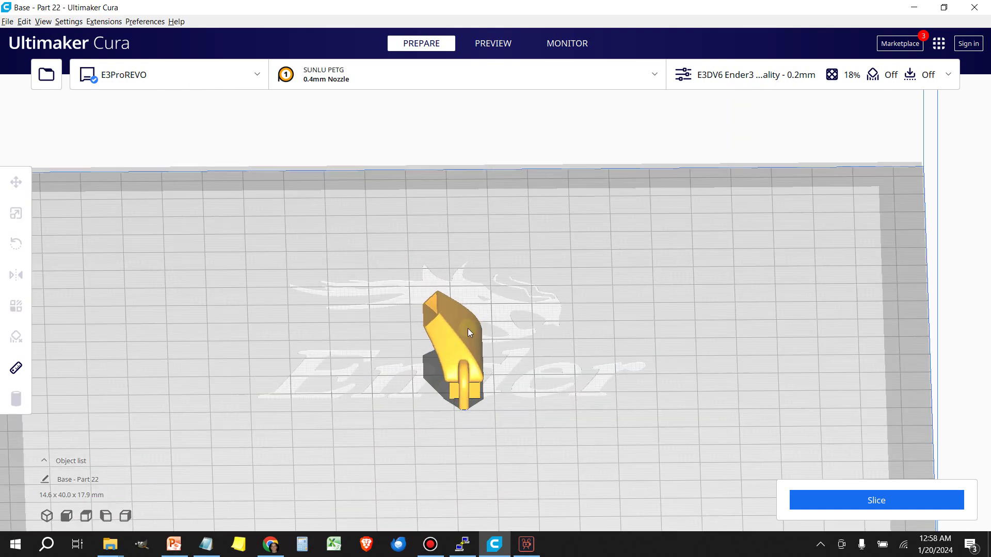
scroll(476, 309, down, 5)
right_click(484, 316)
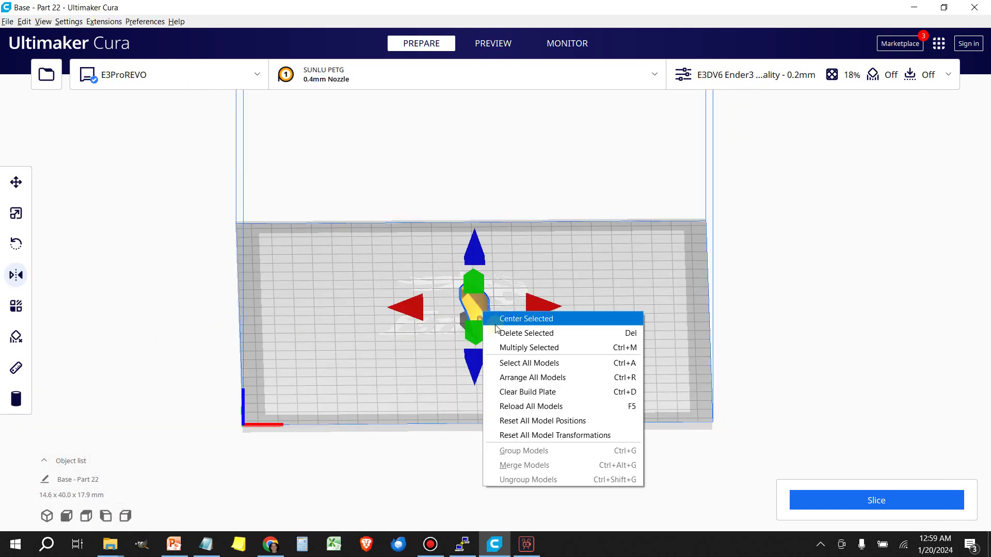
Multiply the selected part to add one copy
click(521, 346)
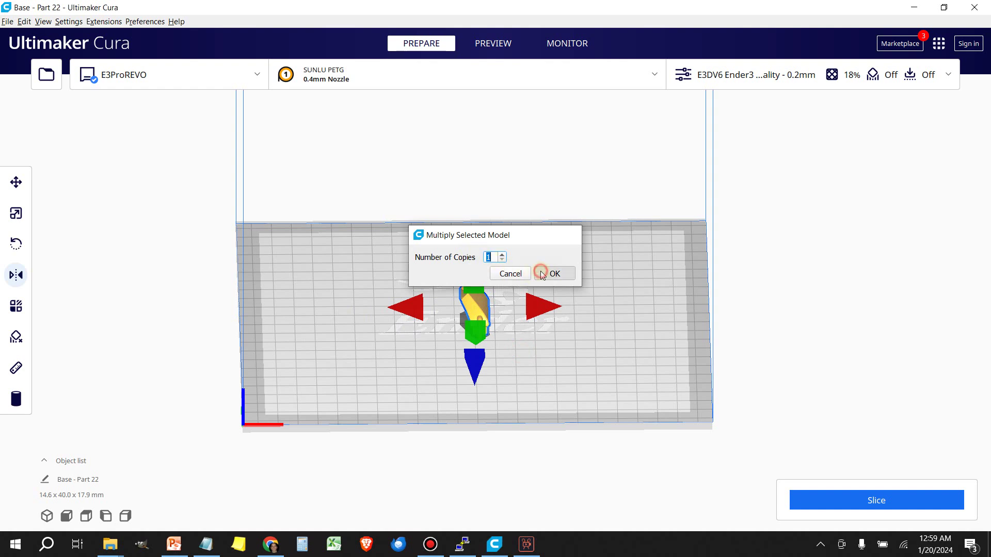
click(547, 273)
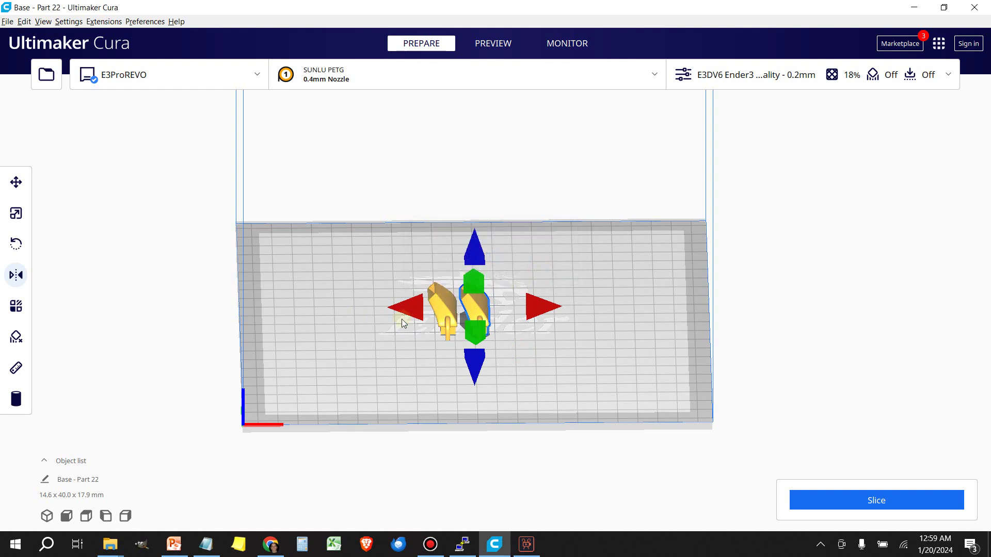
click(440, 324)
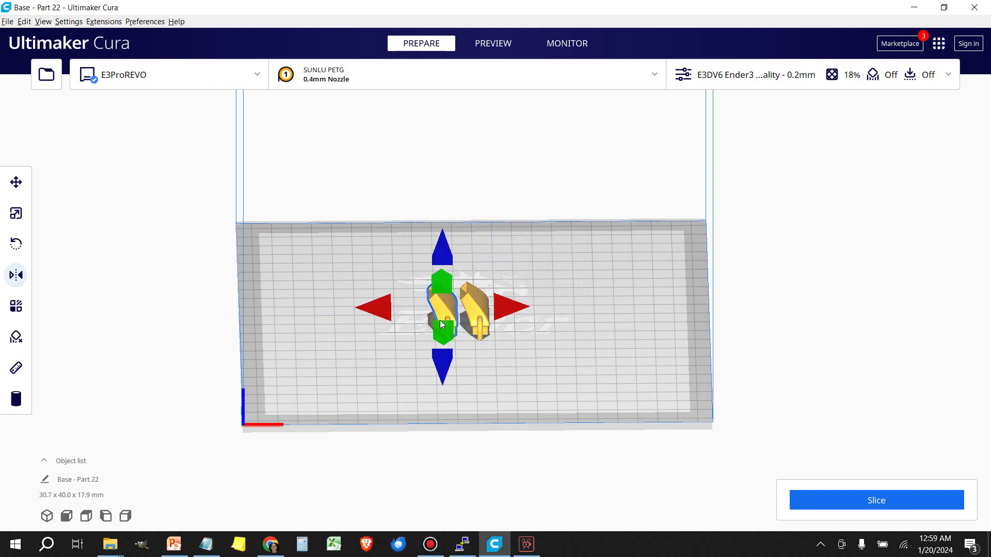
click(139, 346)
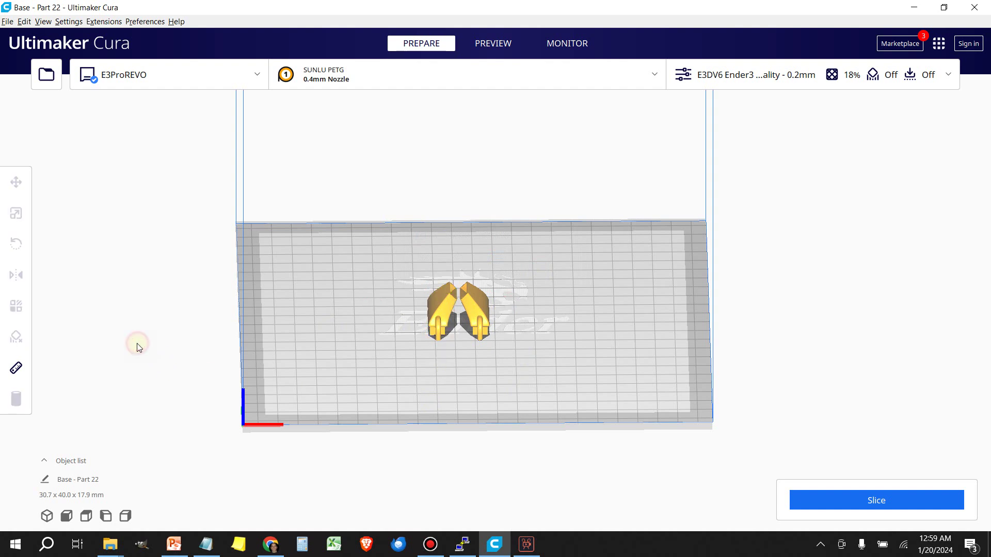
Move the two copies apart along X on either side of the plate centre
click(442, 313)
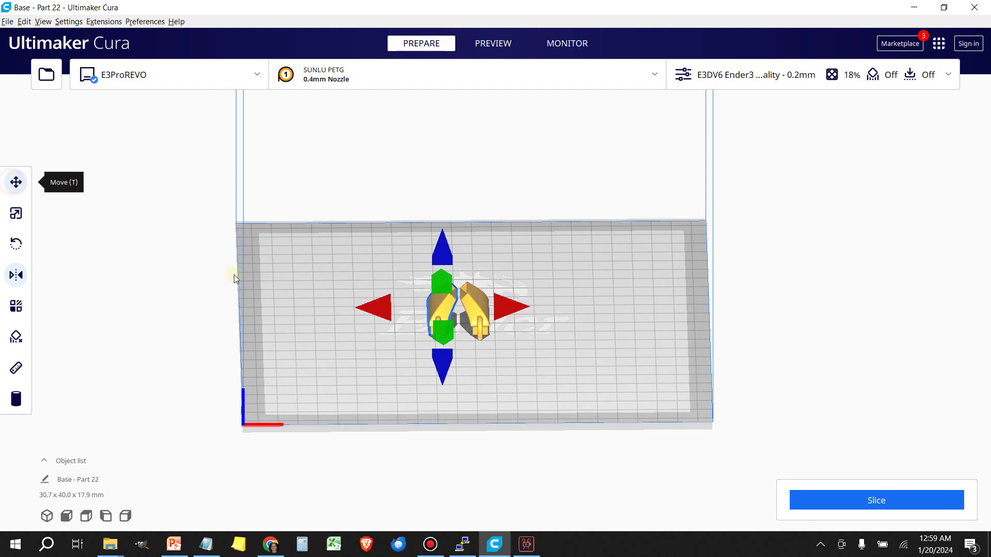
key(t)
drag(534, 309, 505, 309)
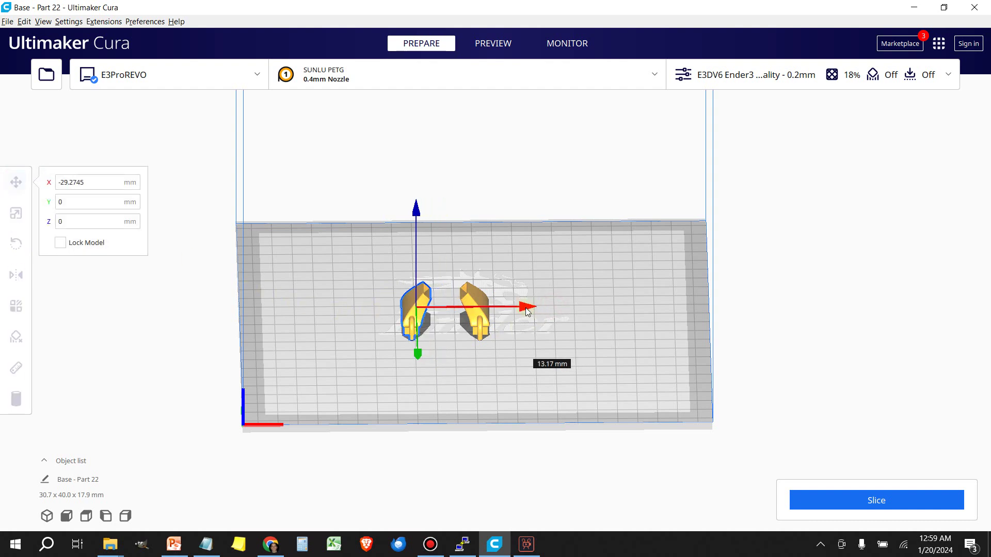
click(488, 323)
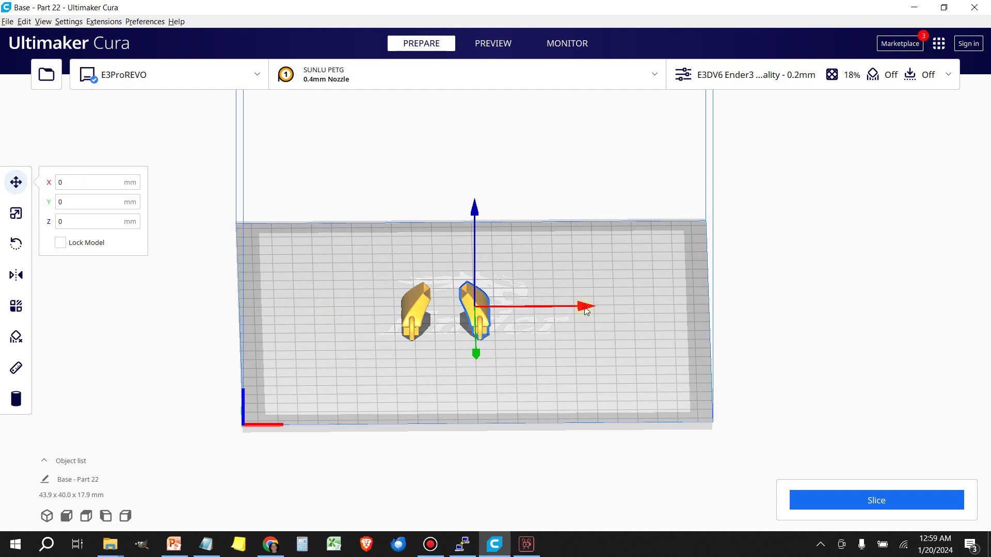
drag(586, 310, 627, 308)
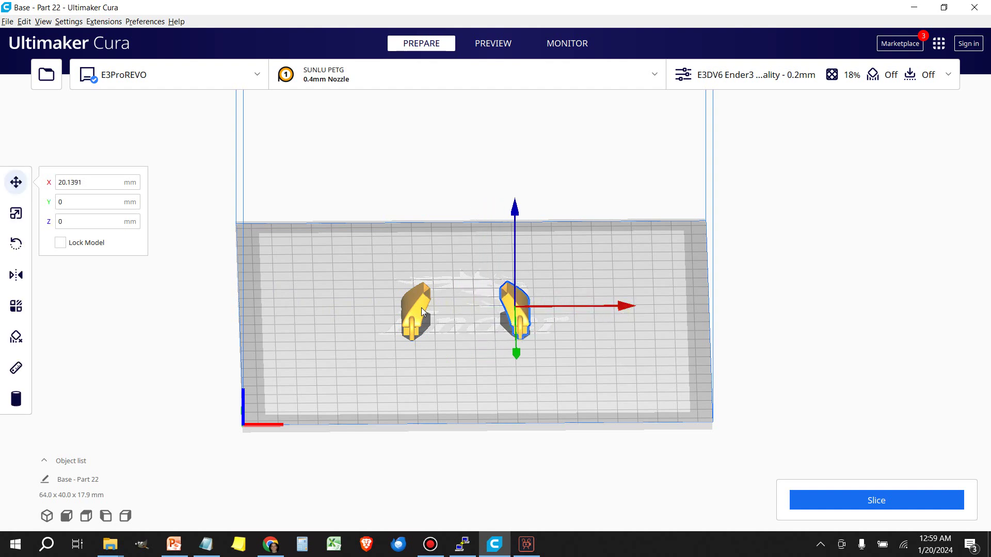
click(422, 313)
drag(528, 309, 552, 309)
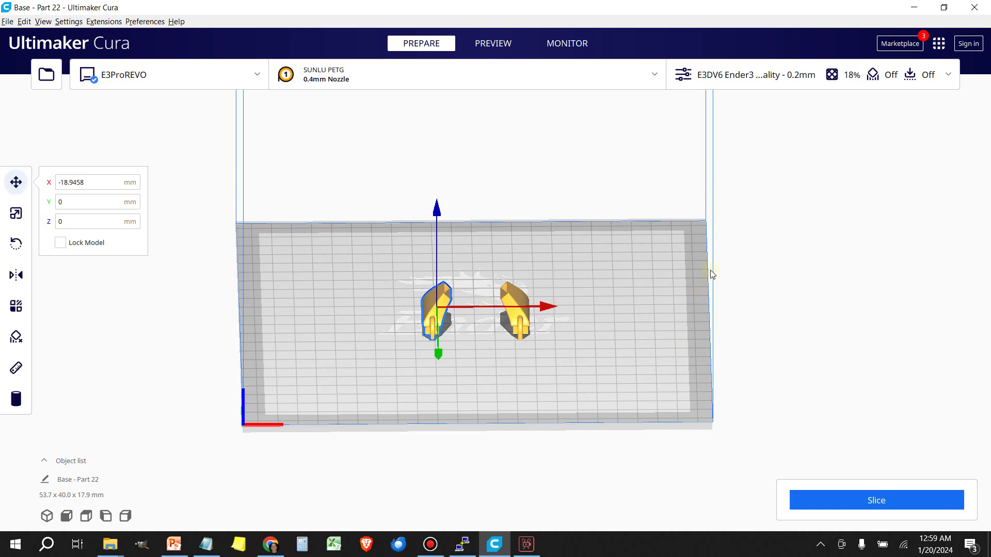
right_drag(711, 273, 723, 313)
click(768, 308)
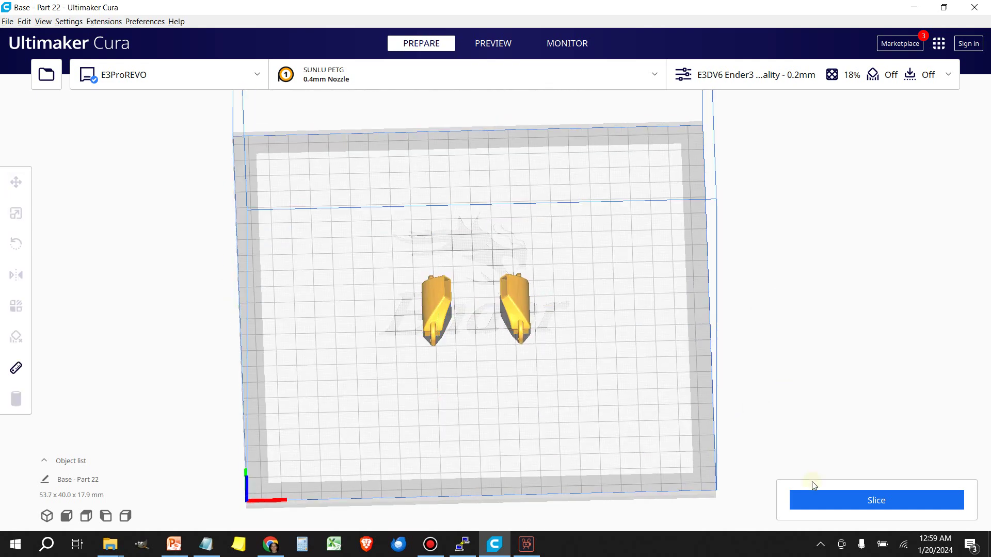
Slice the two Base - Part 22 copies and upload the job to the printer
click(841, 500)
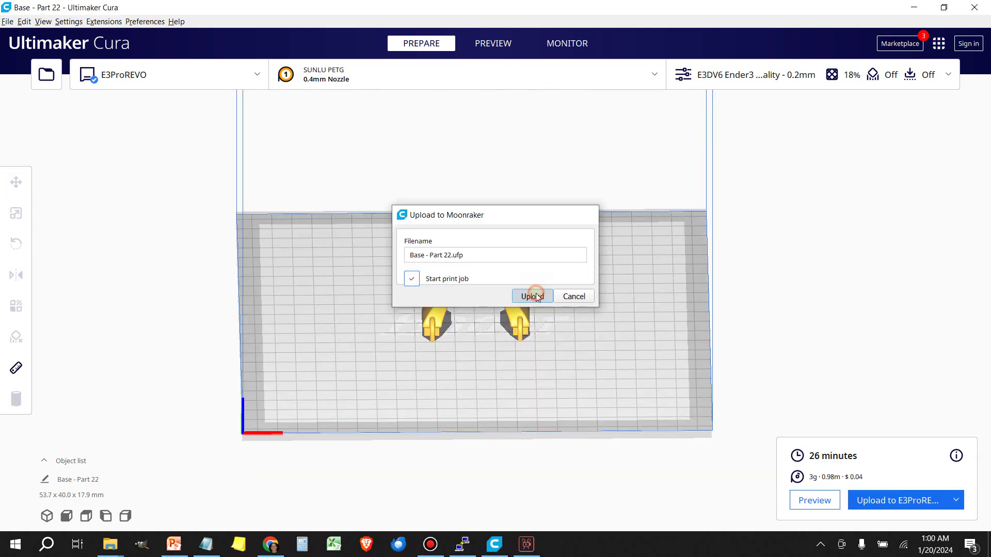
click(532, 293)
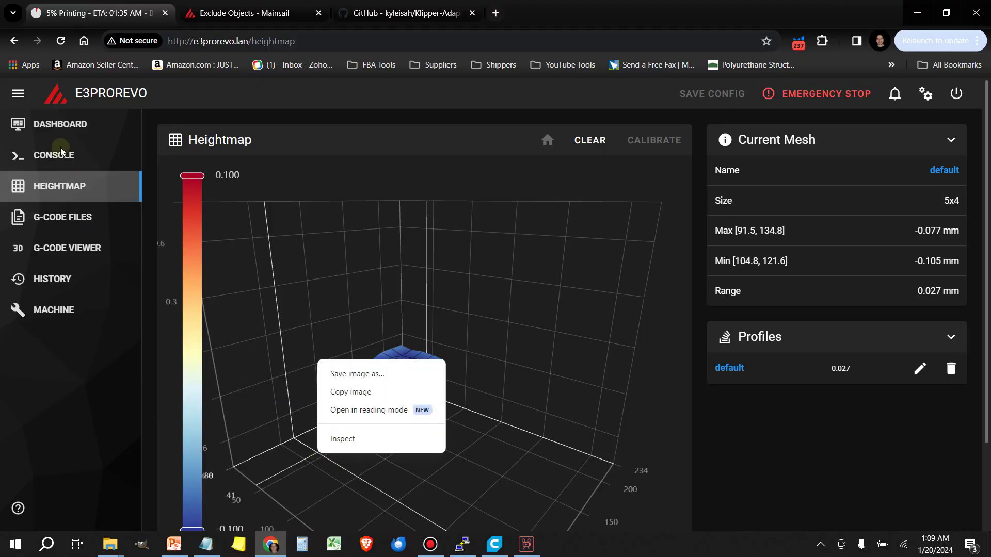
Return to the dashboard and show the Exclude Object list with BASE_PART_22_STL and BASE_PART_22_STL_1
click(59, 127)
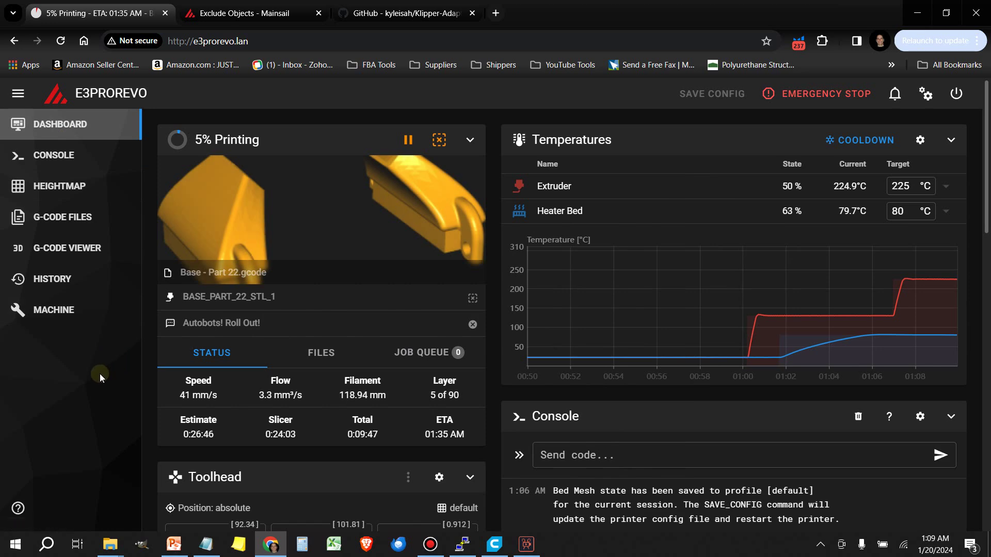
click(439, 140)
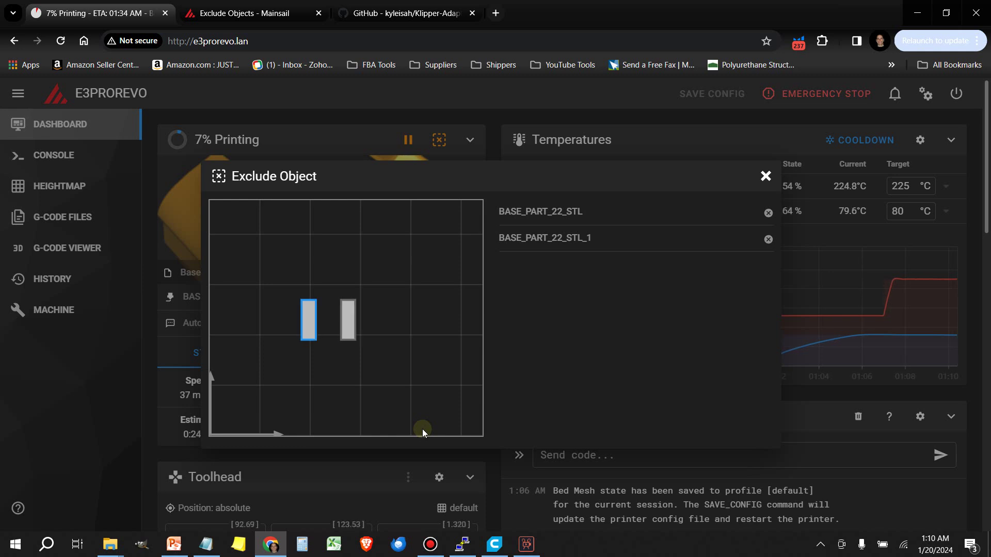
Select BASE_PART_22_STL for exclusion, cancel the confirmation, and close the Exclude Object dialog
click(354, 328)
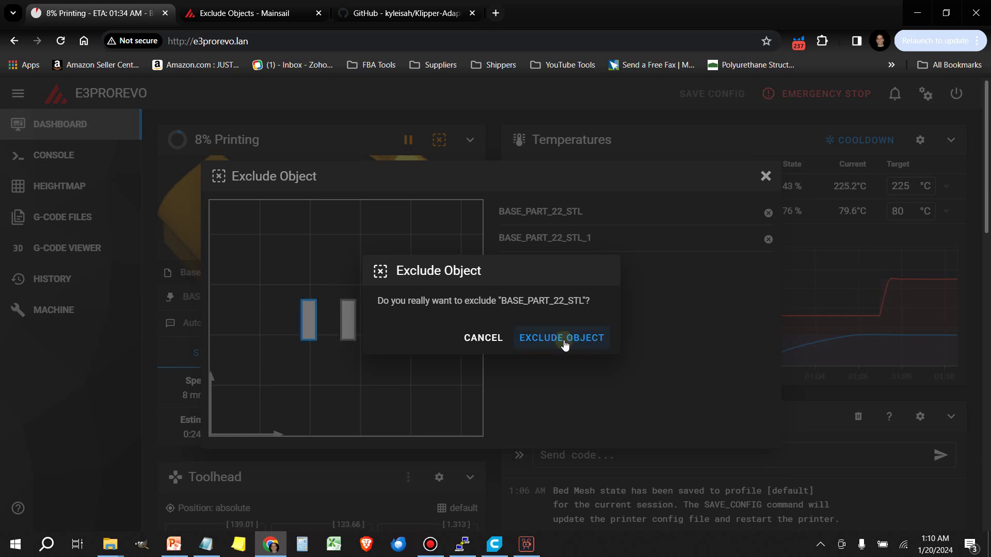
click(475, 339)
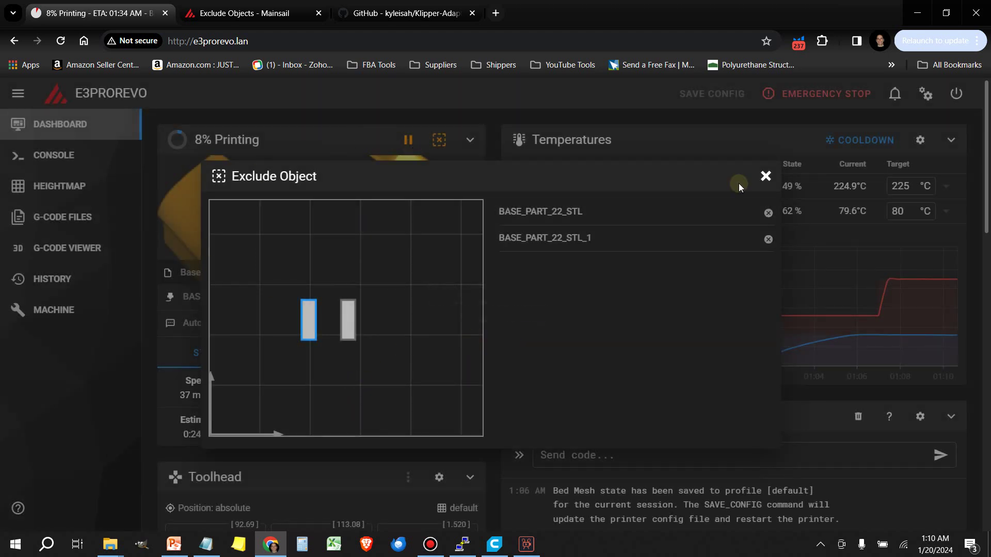
click(764, 176)
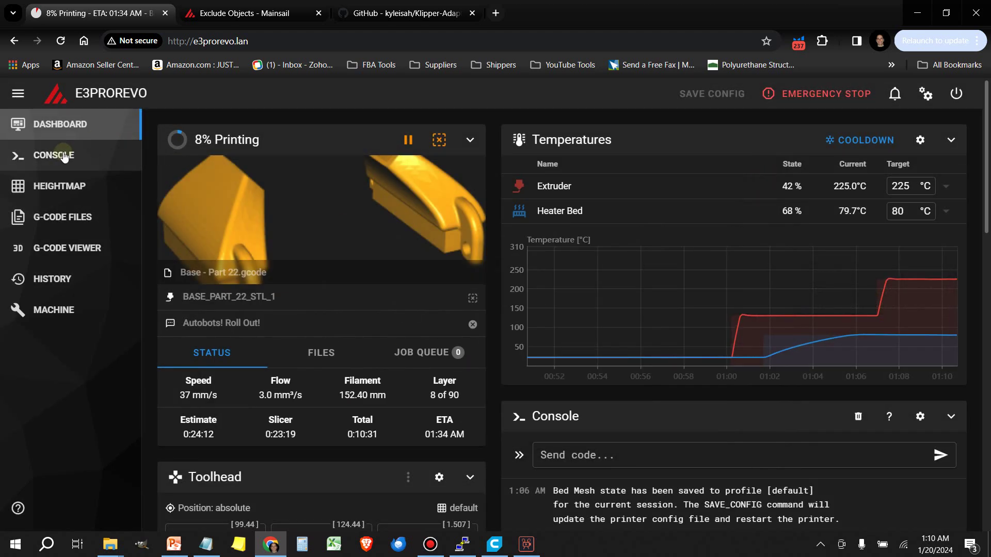